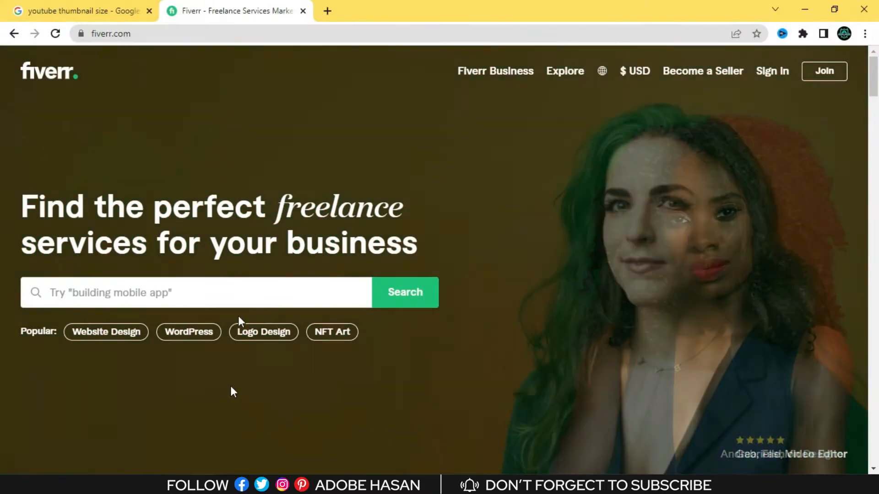
Search Fiverr for "youtube thumbnail" services and browse the first gigs in the results.
left_click(183, 294)
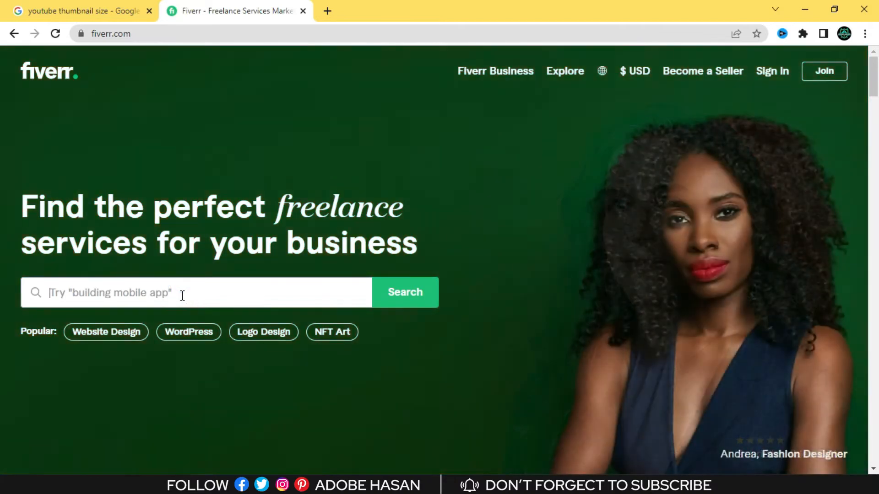
type("youtube")
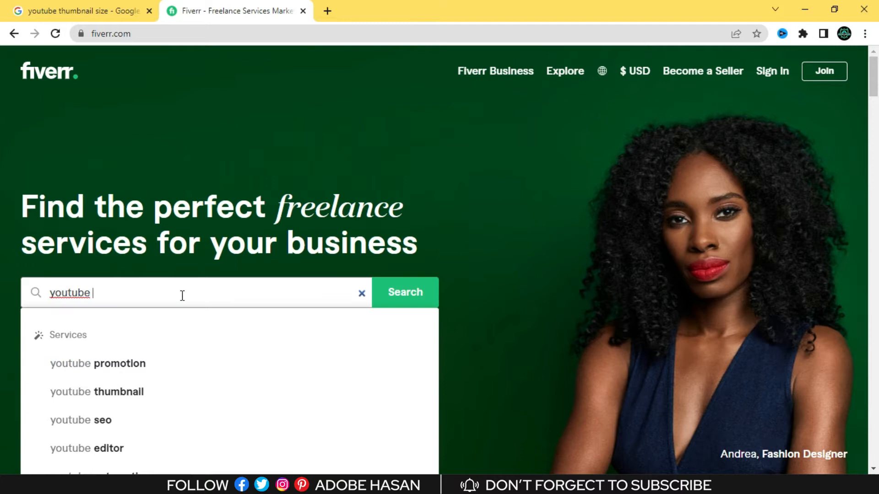
left_click(142, 394)
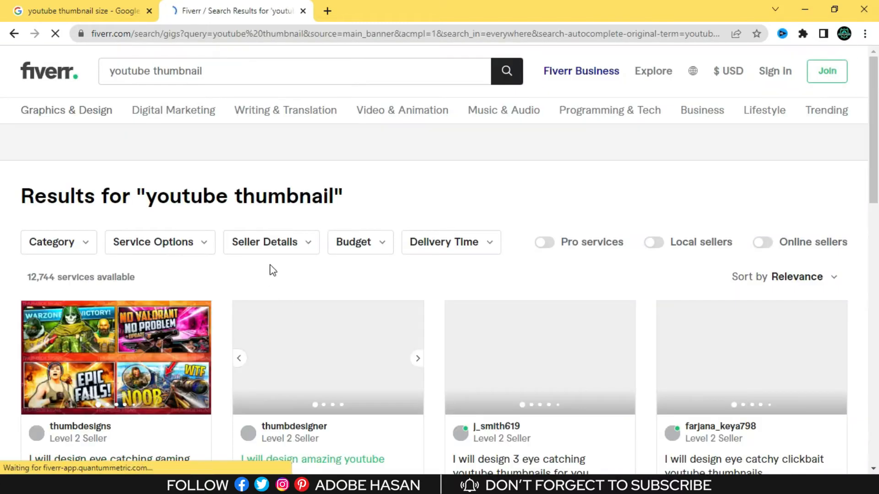
scroll(229, 280, "down", 3)
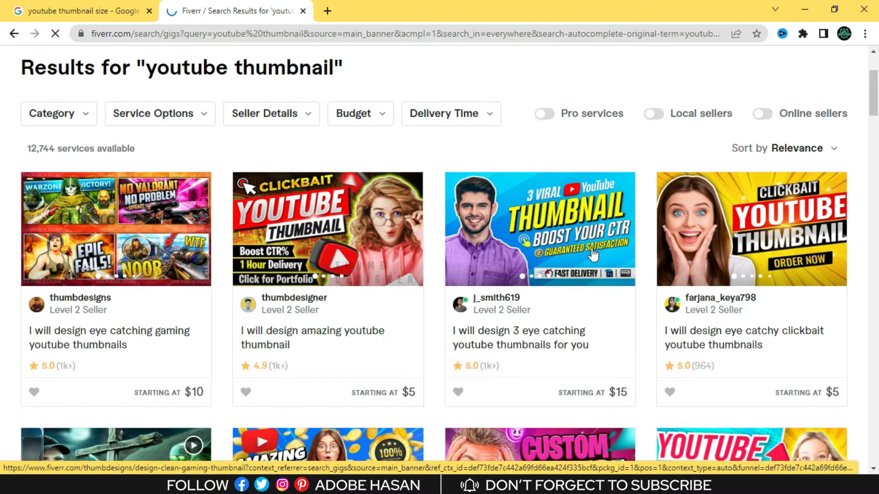
scroll(499, 267, "down", 5)
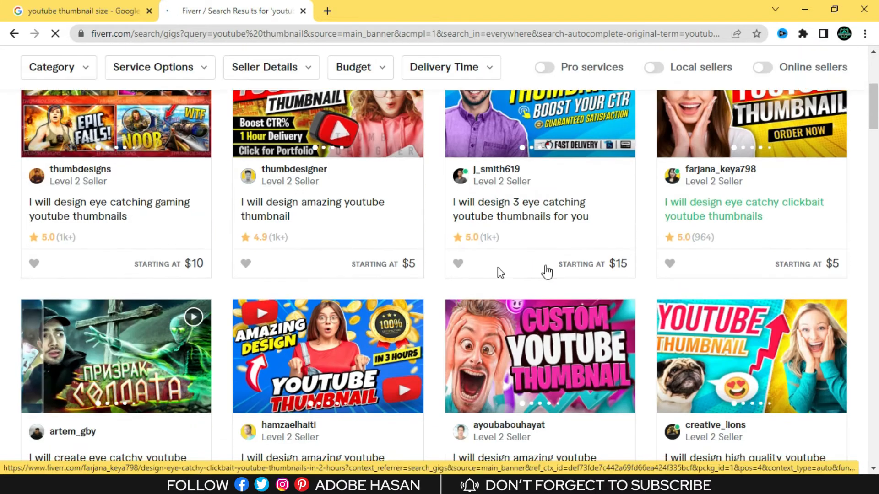
scroll(339, 328, "up", 8)
scroll(247, 315, "down", 2)
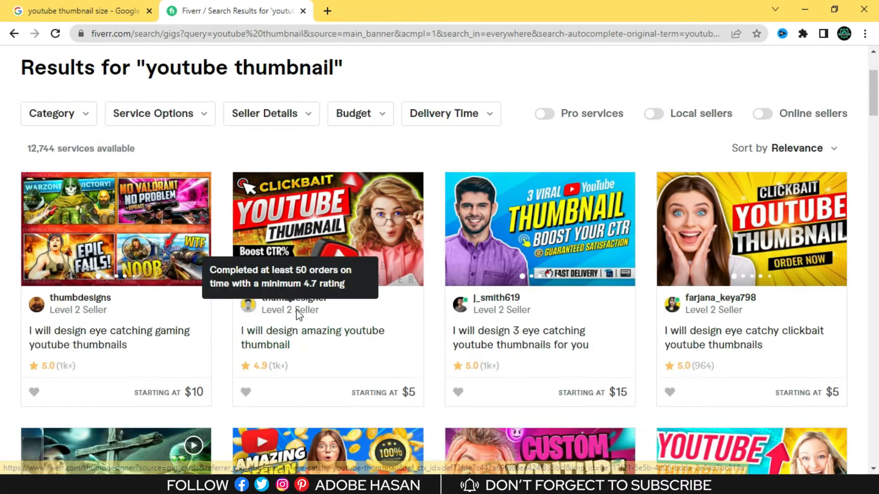
Open each of the first four YouTube thumbnail gigs in its own browser tab and skim more results.
middle_click(94, 347)
middle_click(284, 338)
middle_click(541, 348)
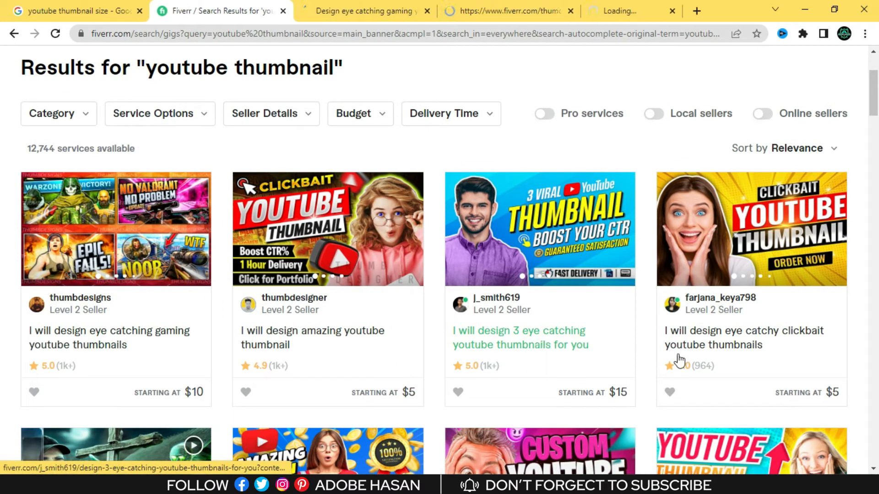
middle_click(701, 350)
scroll(380, 311, "down", 5)
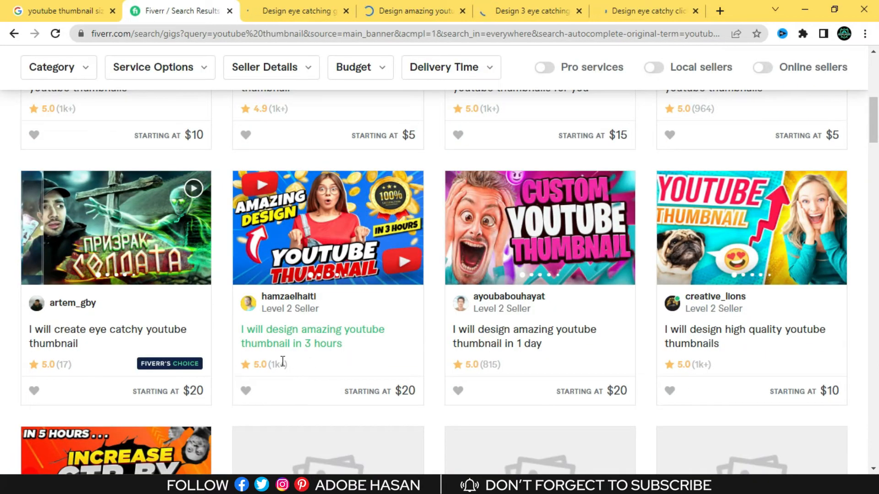
scroll(285, 359, "up", 6)
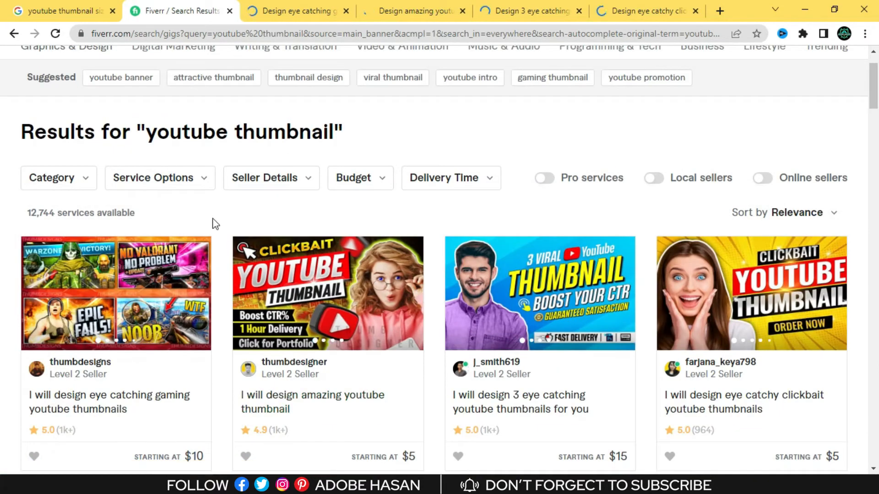
Check the orders in queue on the first two opened gigs and close both gig pages.
left_click(280, 12)
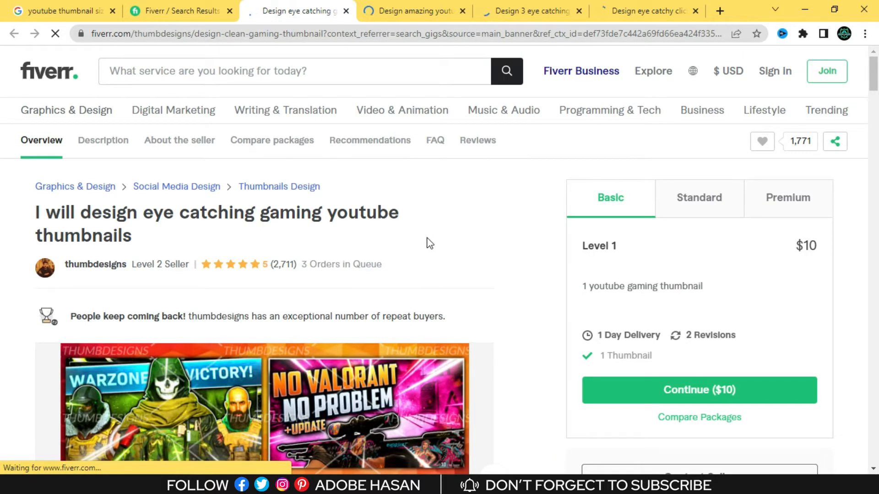
left_click(346, 11)
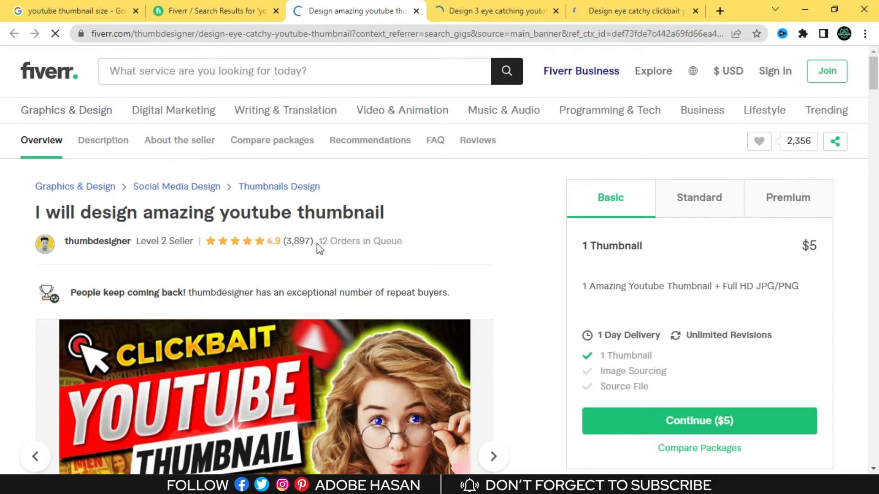
left_click_drag(319, 243, 362, 243)
left_click_drag(431, 246, 428, 245)
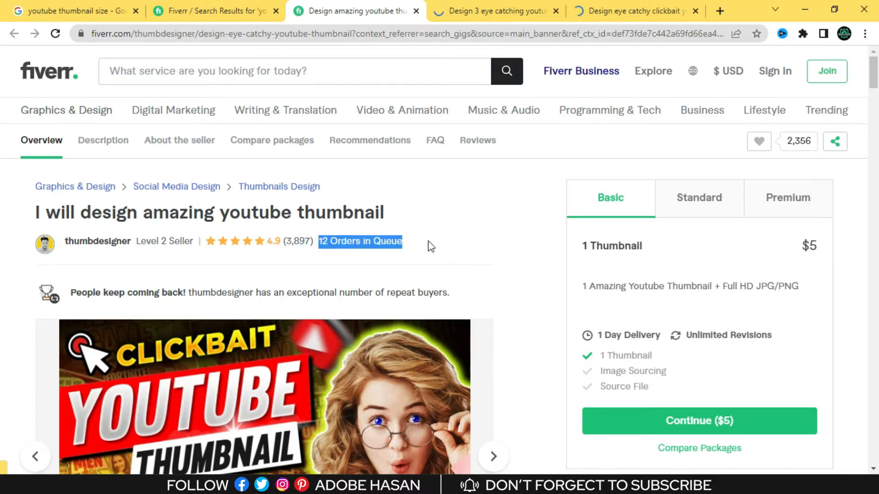
scroll(408, 243, "down", 1)
scroll(407, 243, "down", 4)
left_click(472, 12)
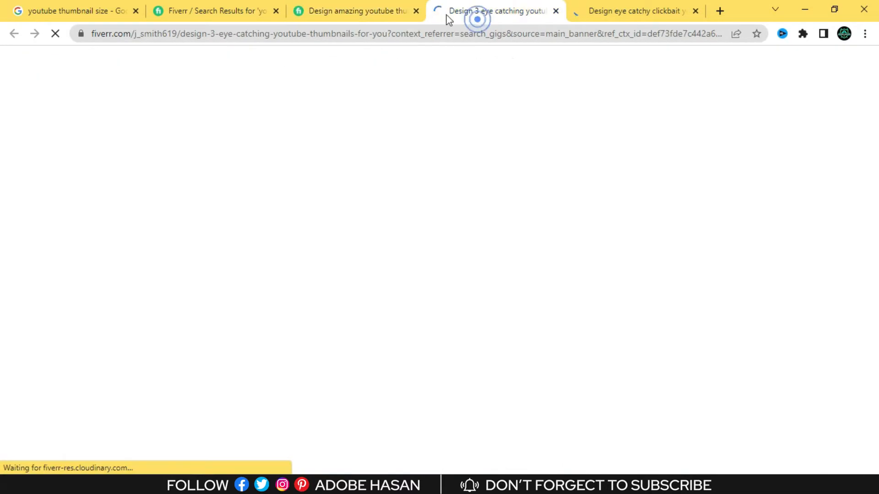
left_click(417, 11)
Check the orders in queue on the remaining two gigs, close their pages and skim the search results.
left_click_drag(290, 265, 393, 270)
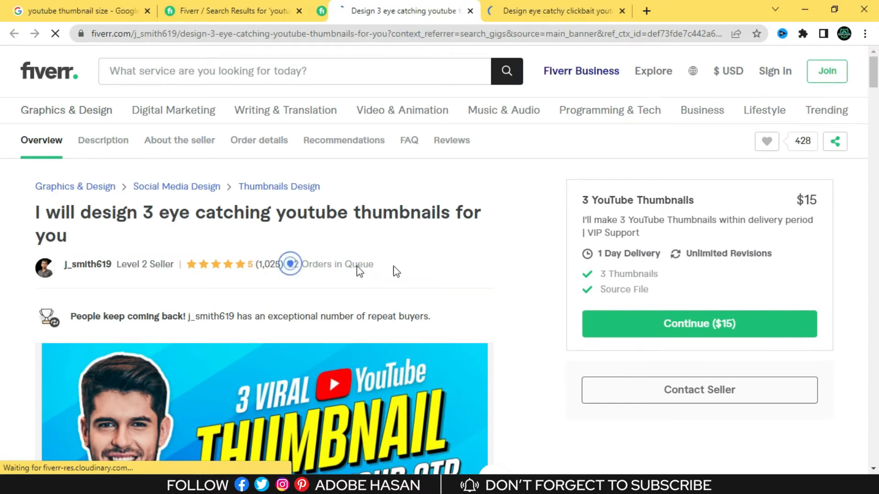
left_click(522, 14)
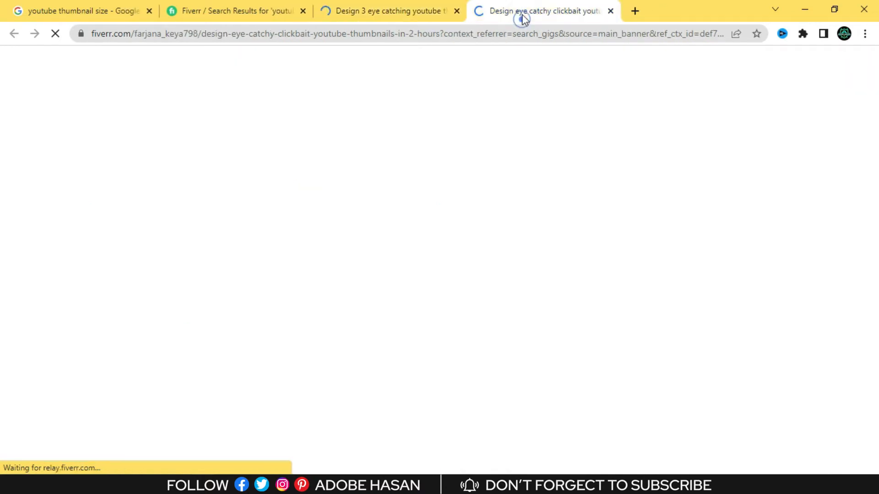
left_click(454, 12)
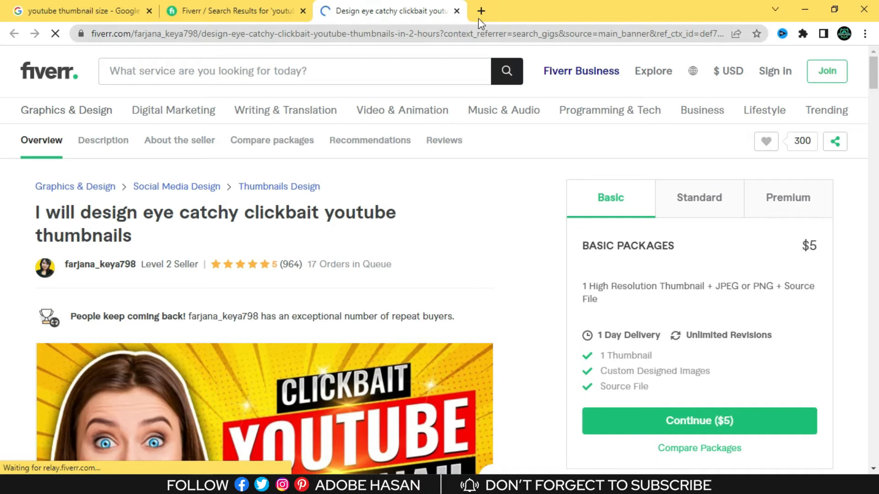
left_click(457, 11)
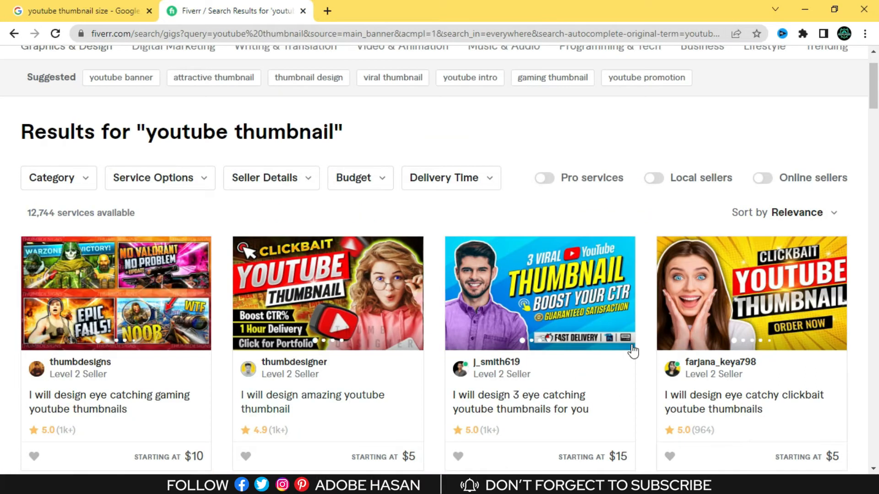
scroll(364, 260, "down", 7)
scroll(364, 259, "down", 5)
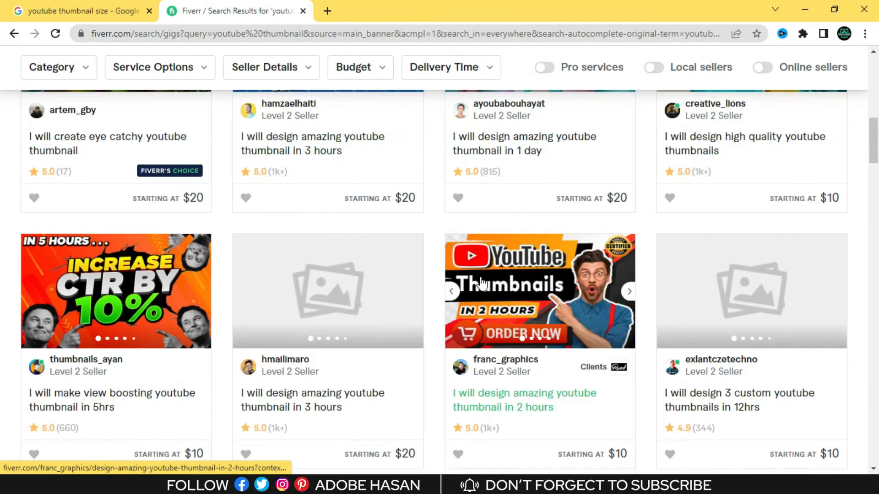
scroll(716, 281, "up", 12)
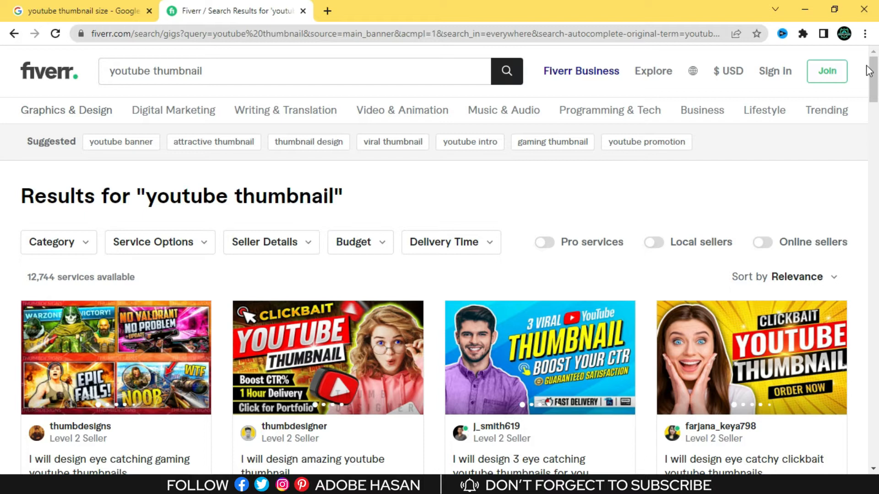
Look up the recommended YouTube thumbnail size in the Google results and select the 1280 width value.
left_click(805, 10)
left_click(64, 12)
left_click(247, 76)
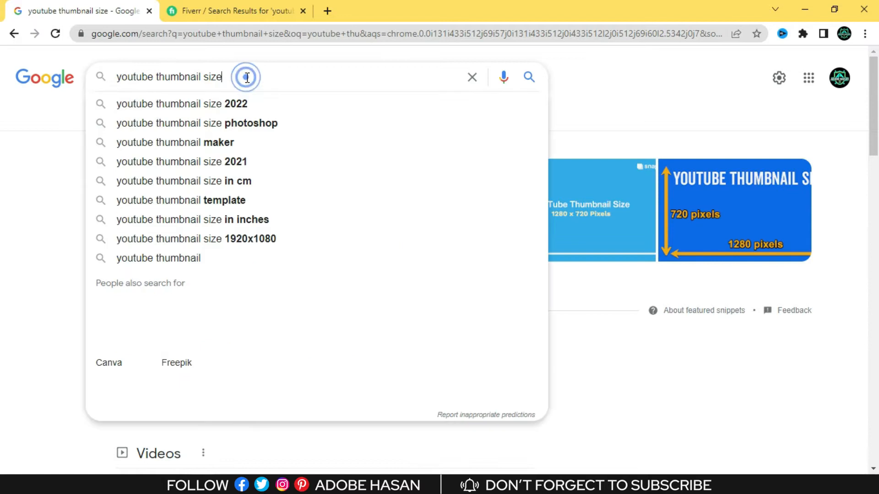
left_click(42, 124)
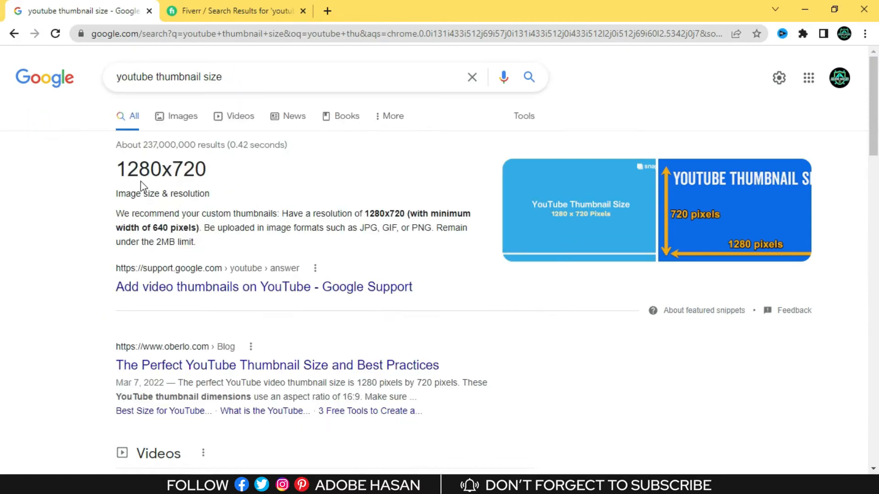
left_click_drag(116, 171, 161, 170)
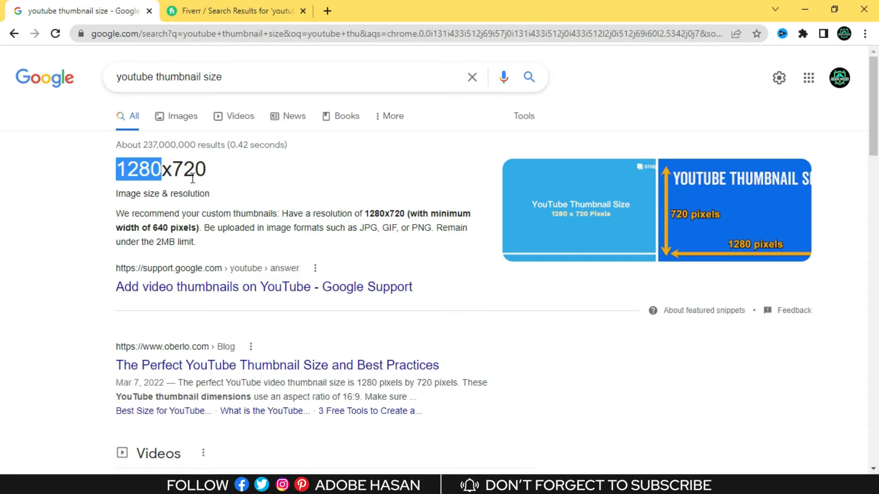
Switch to Photoshop, start a new document and set its width to 1280 pixels.
left_click(179, 474)
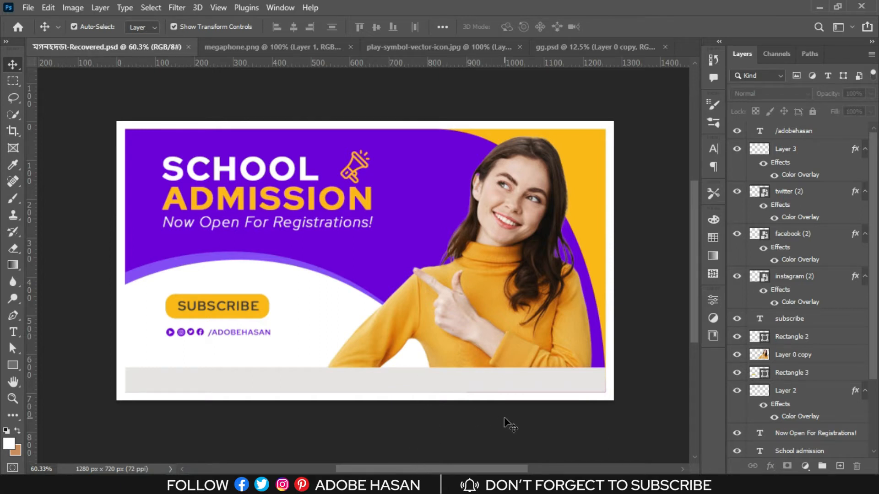
left_click_drag(504, 420, 487, 419)
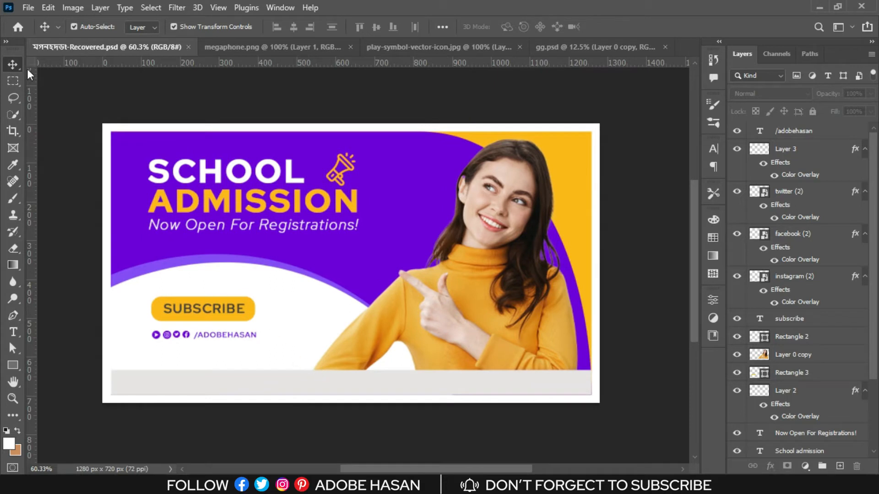
left_click(23, 9)
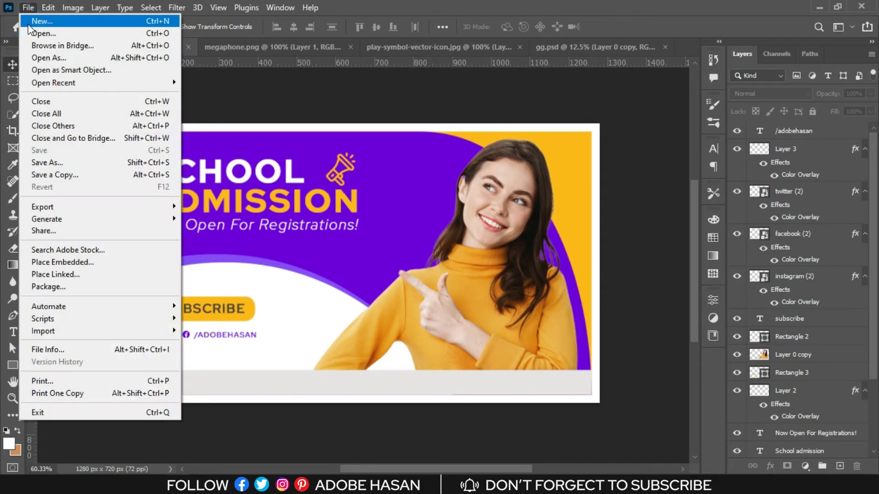
left_click(30, 28)
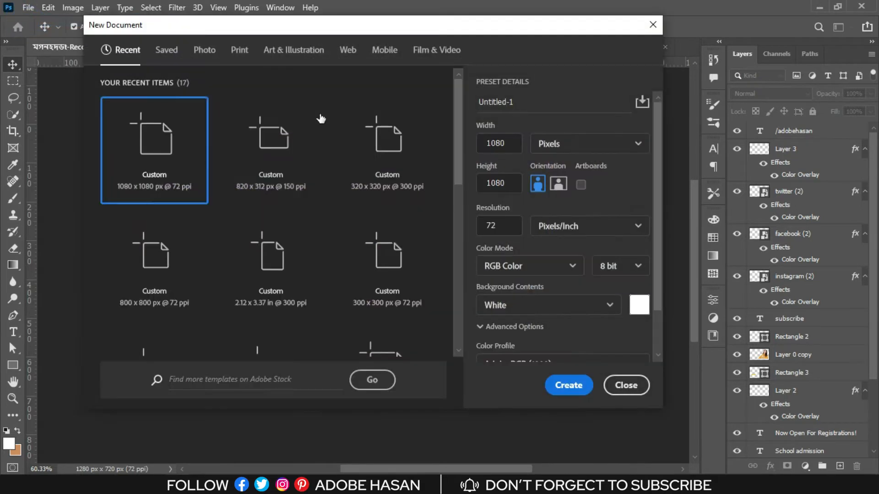
left_click_drag(516, 142, 471, 138)
type("1280")
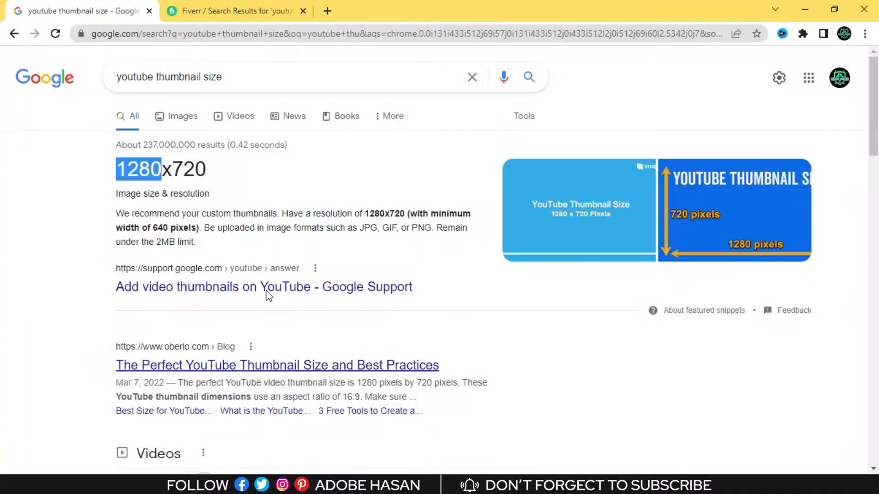
Copy 720 from the Google size result in the browser and paste it as the new document's height in Photoshop.
left_click_drag(172, 170, 224, 171)
key("ctrl+c")
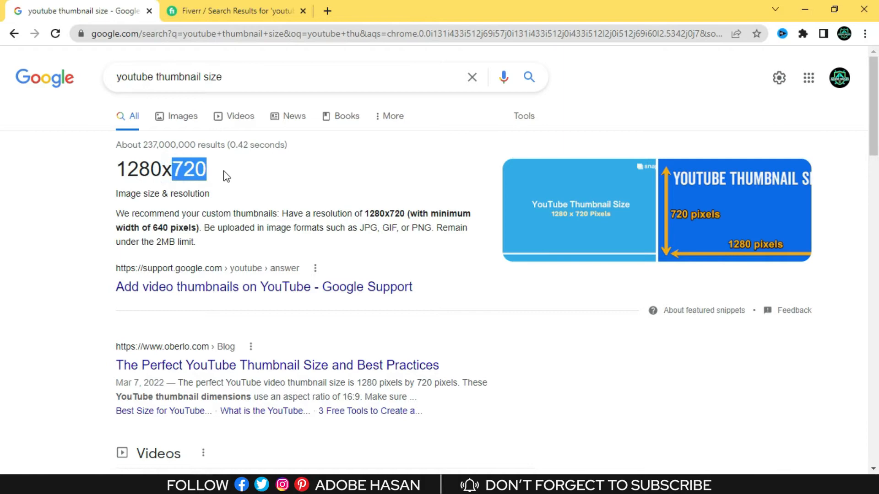
key("alt+Tab")
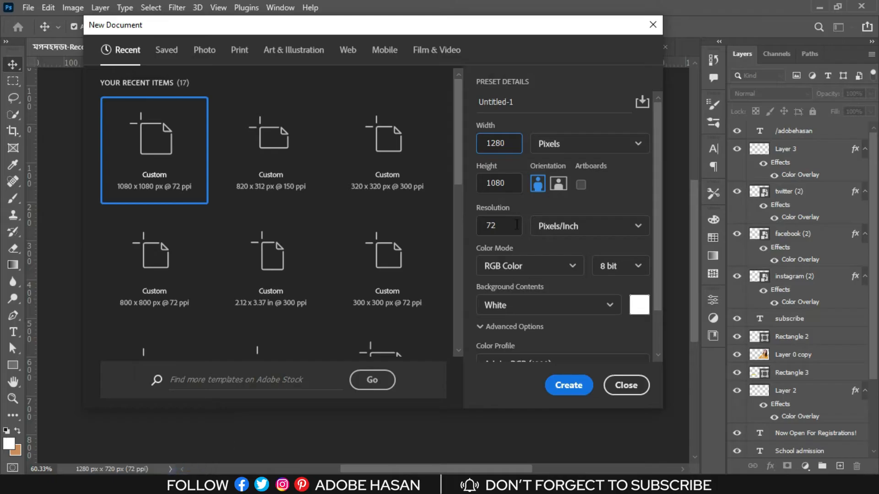
left_click_drag(506, 183, 441, 185)
key("ctrl+v")
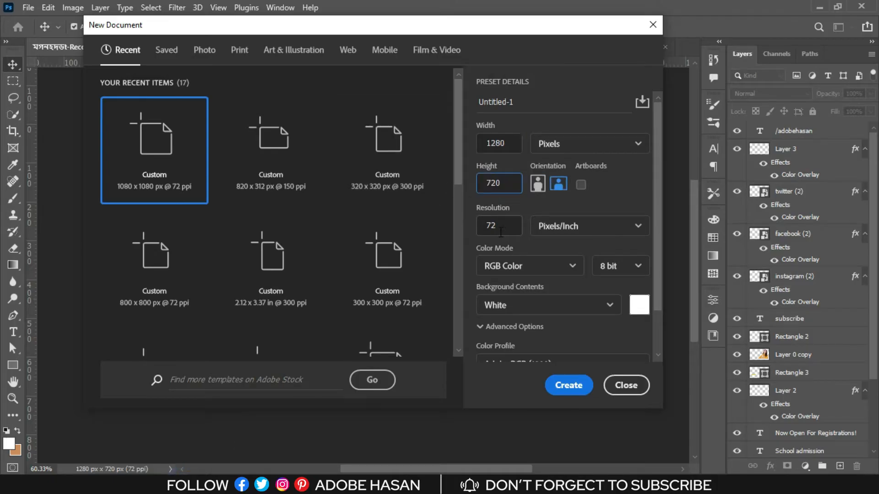
Set the resolution to 300 pixels/inch and create the RGB document with a white background.
left_click_drag(506, 229, 470, 224)
type("300")
scroll(536, 224, "down", 2)
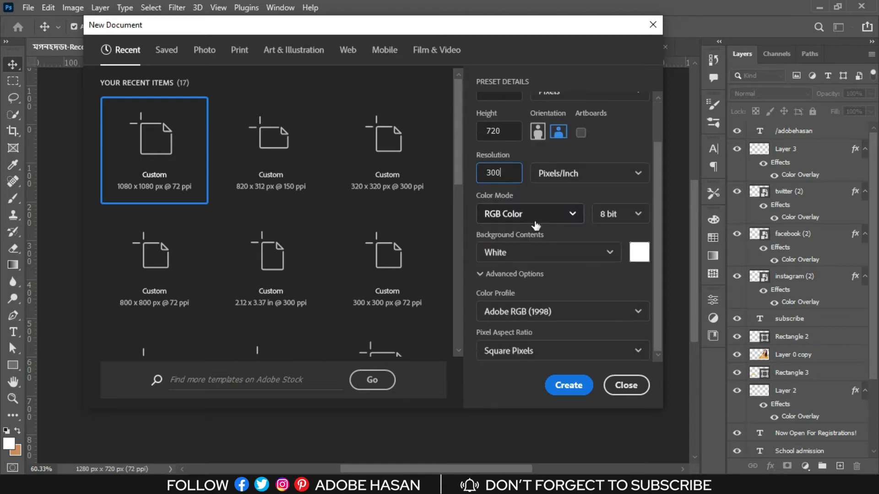
left_click(568, 385)
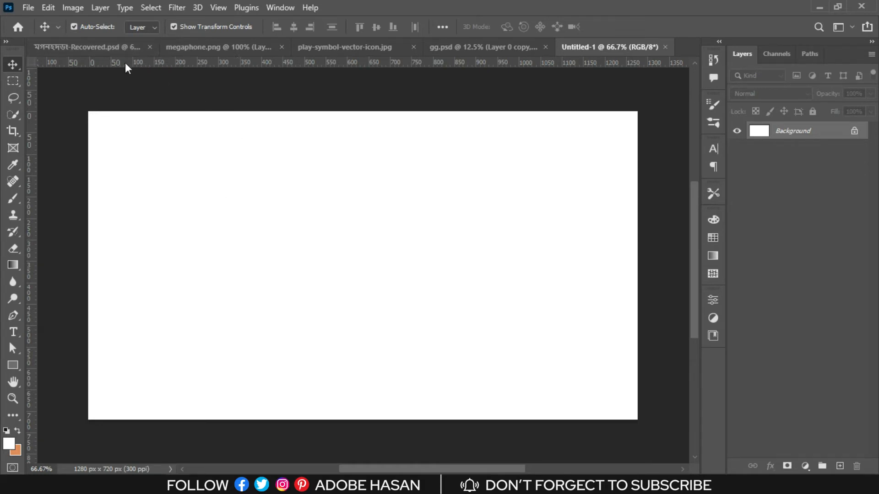
Review the finished School Admission design as a reference, and choose the Rectangle tool in the new document.
left_click(103, 48)
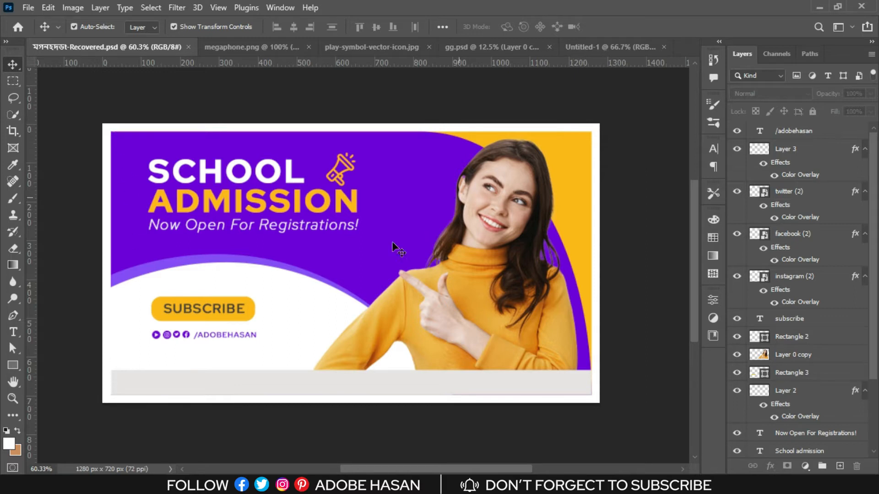
left_click(587, 47)
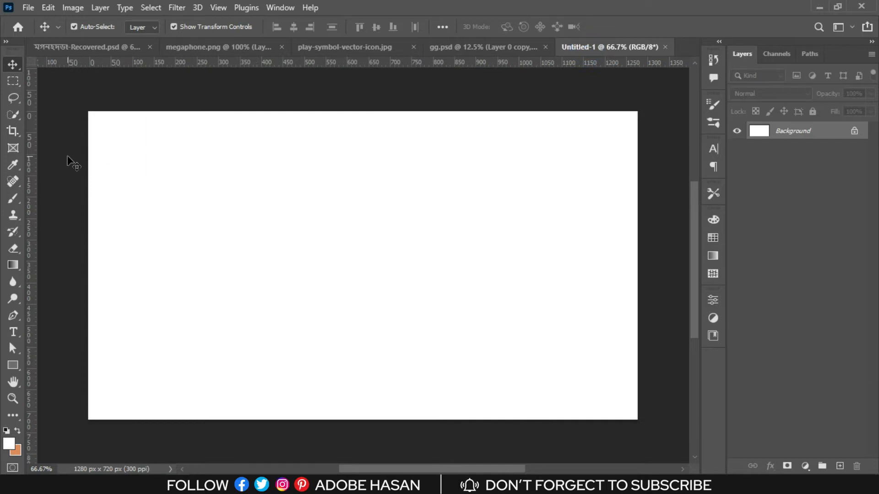
left_click(14, 365)
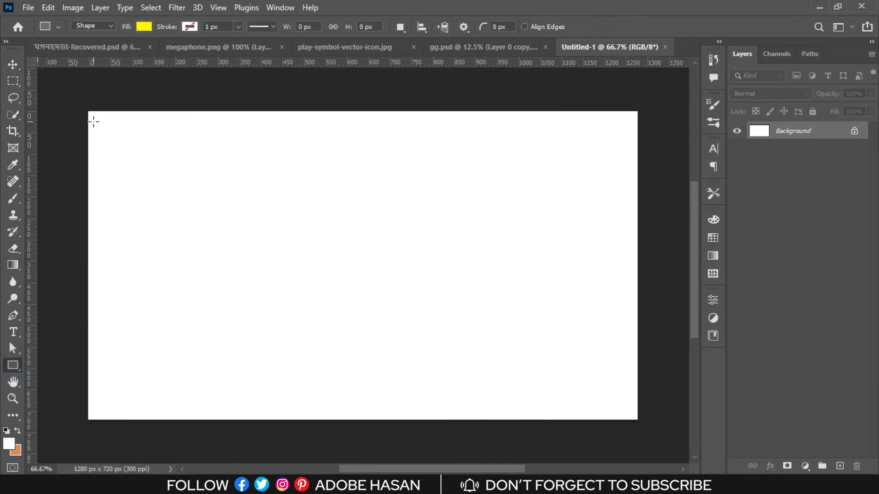
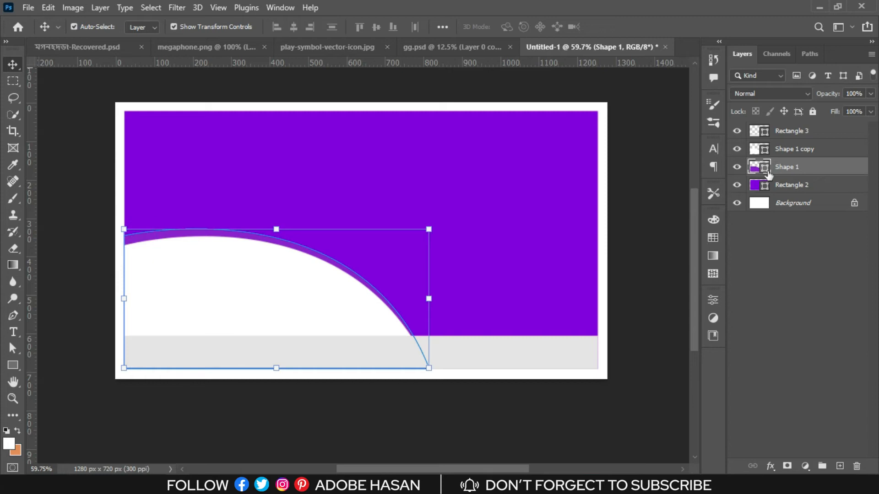
Change the fill colour of the Shape 1 curve behind the white curve to 844cfe.
double_click(766, 174)
type("844cfe")
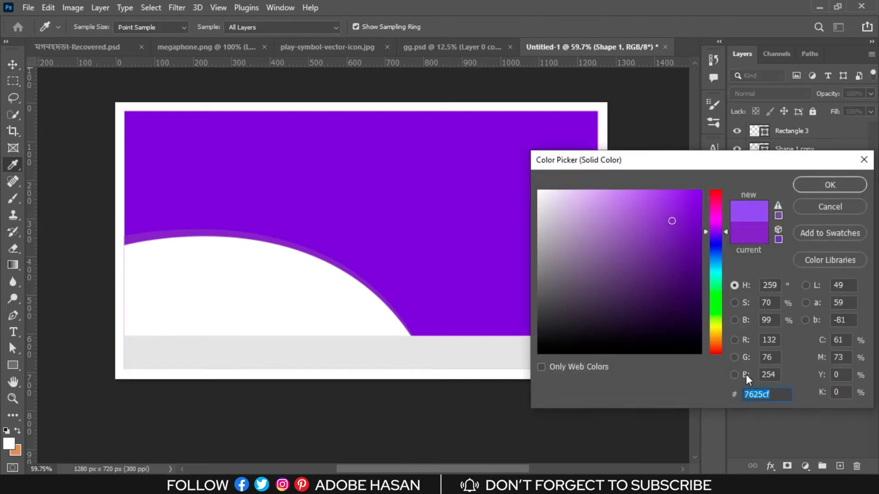
left_click(829, 185)
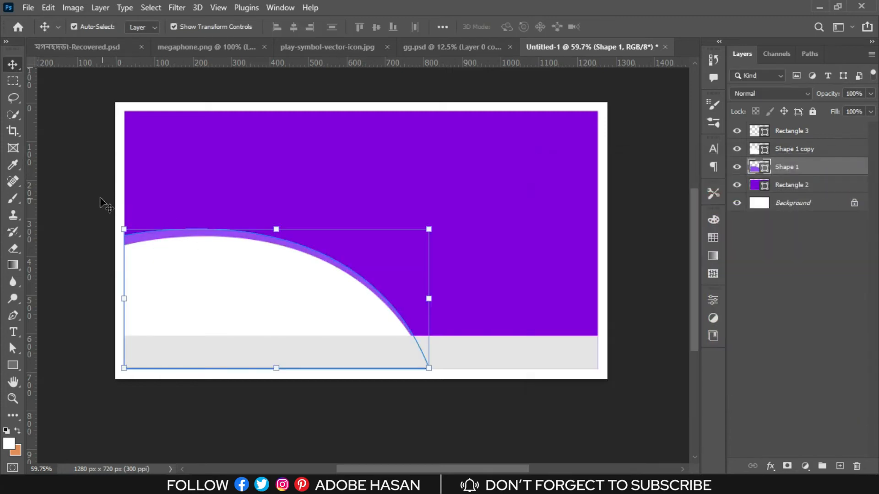
left_click(81, 198)
scroll(304, 398, "up", 1)
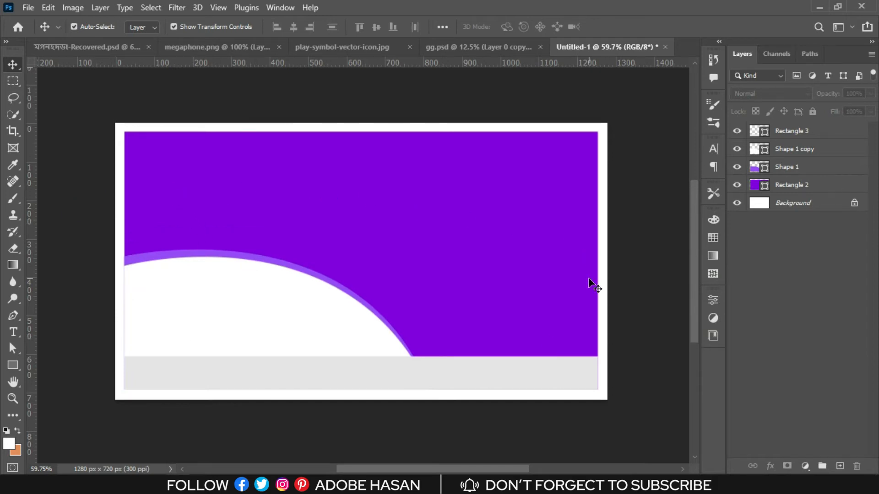
Check the reference design and duplicate the purple Rectangle 2 layer in the new document.
left_click(517, 242)
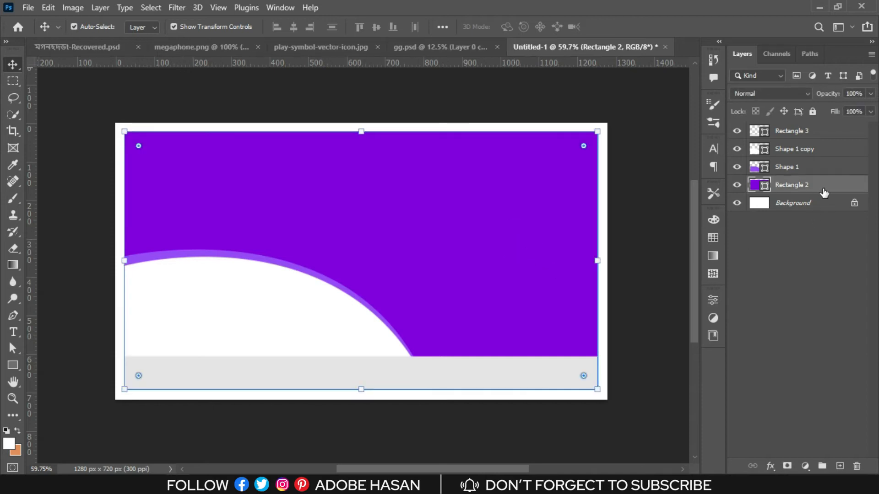
left_click(111, 48)
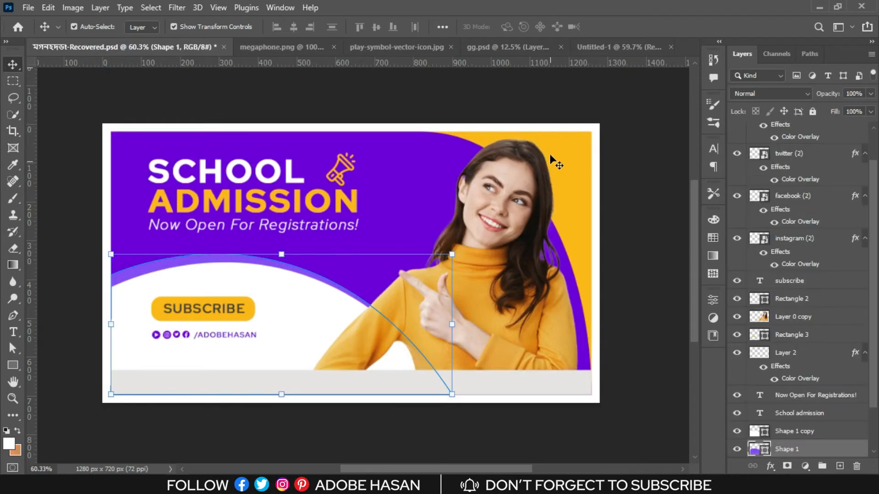
left_click(615, 46)
left_click_drag(828, 192, 838, 465)
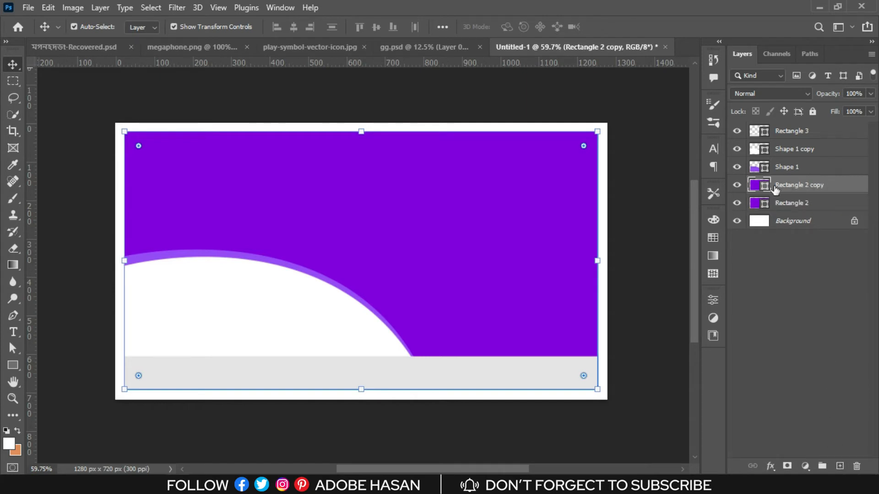
Round the upper-right corner of the Rectangle 2 copy into a large curve reaching past the middle of its top edge.
left_click(807, 207)
left_click(804, 187)
left_click_drag(584, 145, 386, 262)
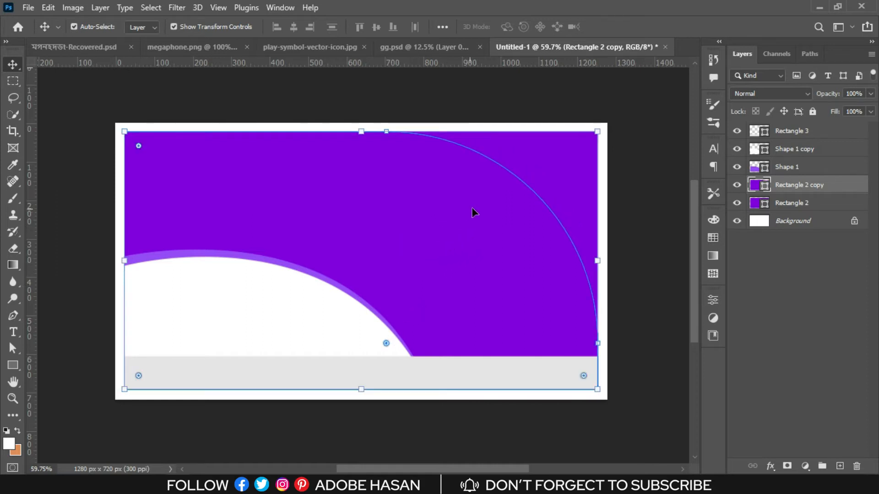
left_click(13, 64)
left_click(353, 95)
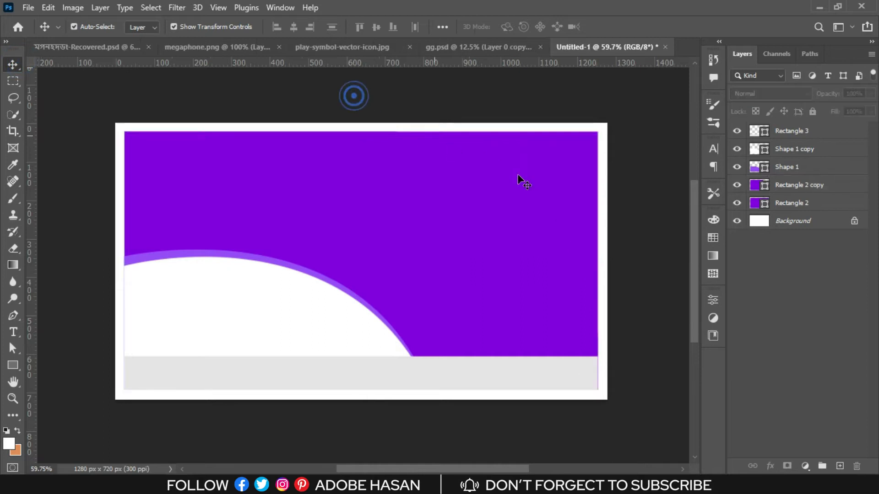
Change the fill colour of the original Rectangle 2 beneath the purple copy to yellow e4bc00.
left_click(796, 206)
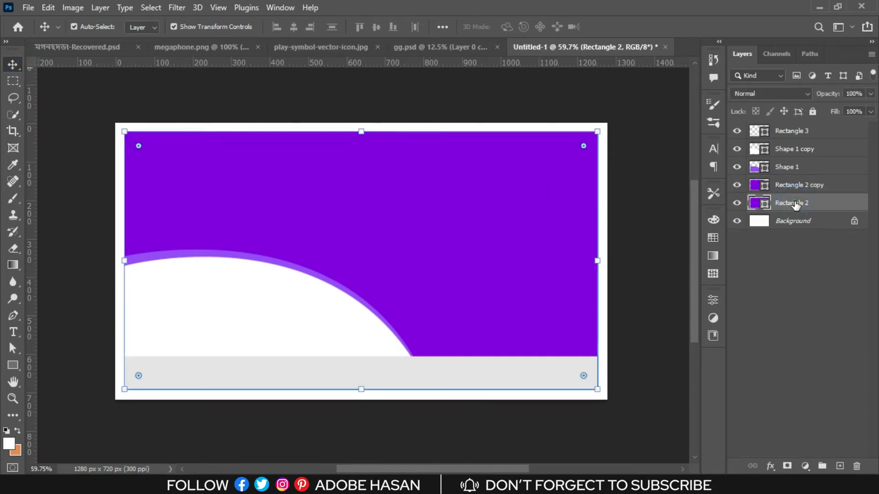
double_click(765, 207)
left_click_drag(712, 317, 714, 332)
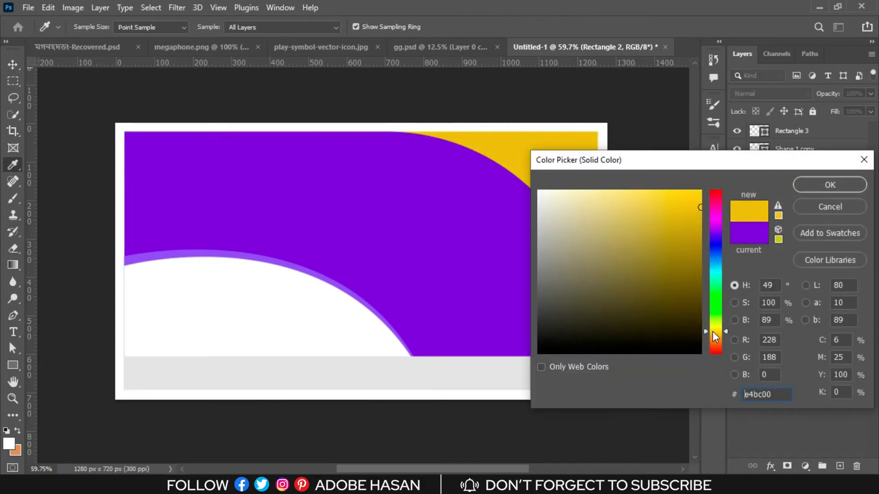
left_click(841, 184)
left_click(661, 188)
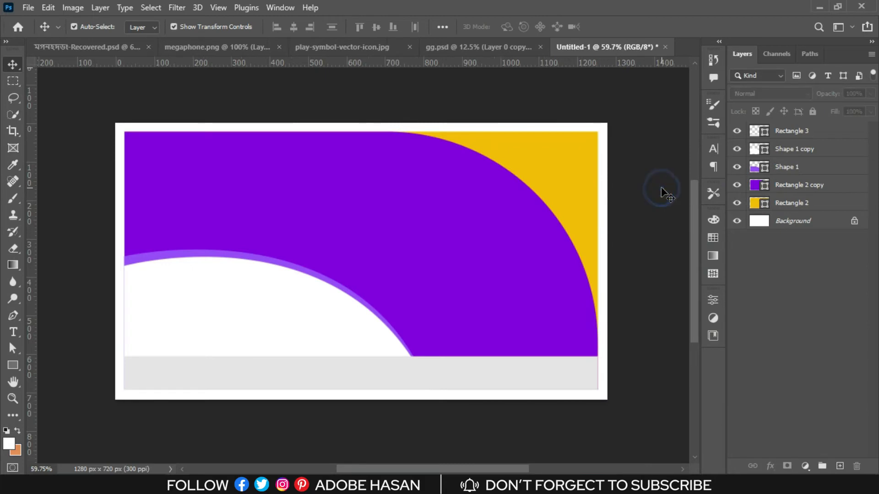
Reshape the purple copy's rounded corner with the Direct Selection tool, shifting its top anchor rightward and bending the handle slightly down.
left_click(484, 226)
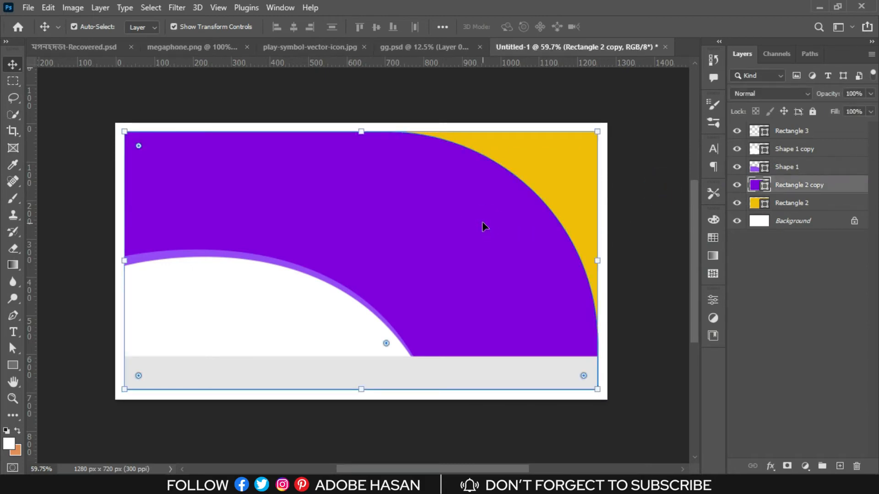
left_click(786, 168)
left_click(485, 223)
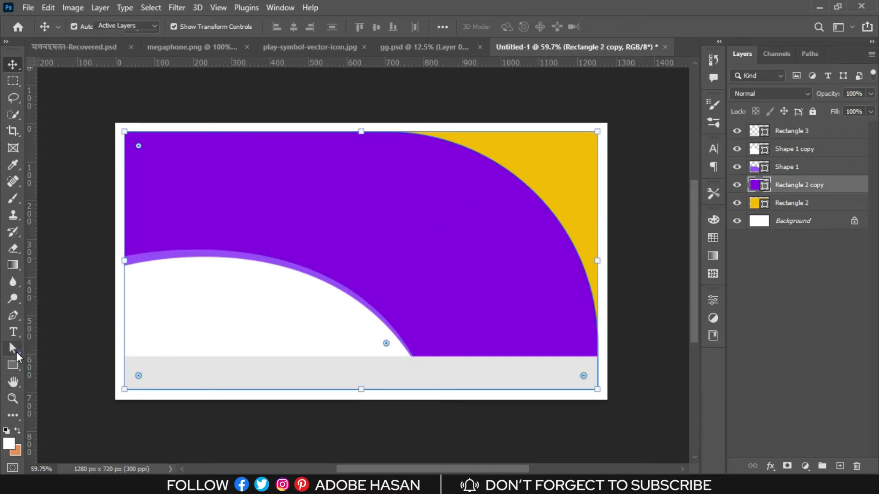
left_click(13, 348)
left_click(393, 132)
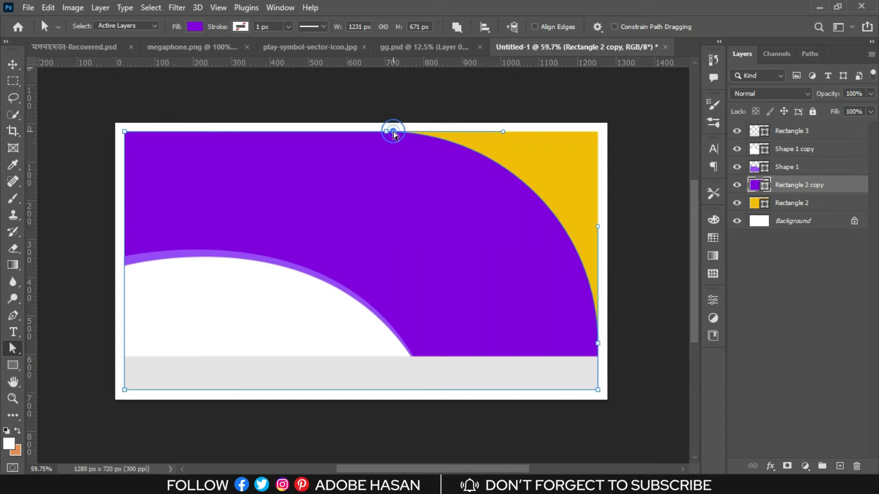
left_click(386, 131)
left_click_drag(386, 133, 431, 133)
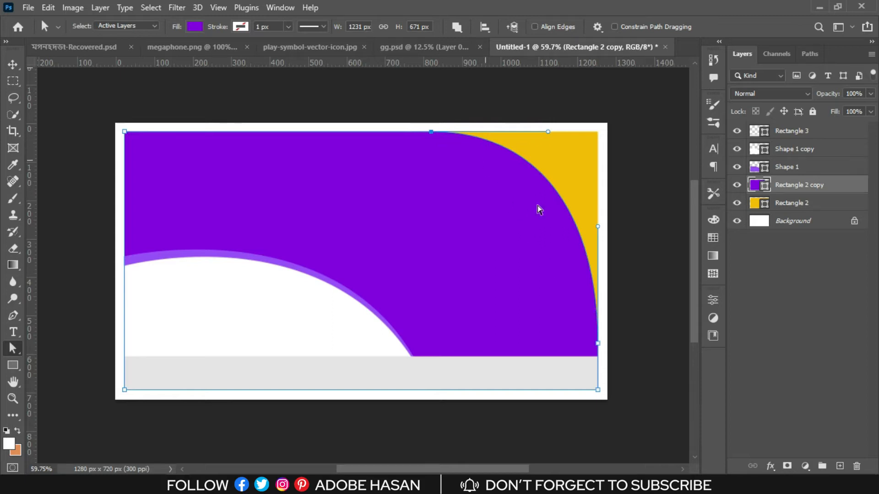
left_click_drag(598, 344, 597, 352)
left_click_drag(549, 132, 538, 145)
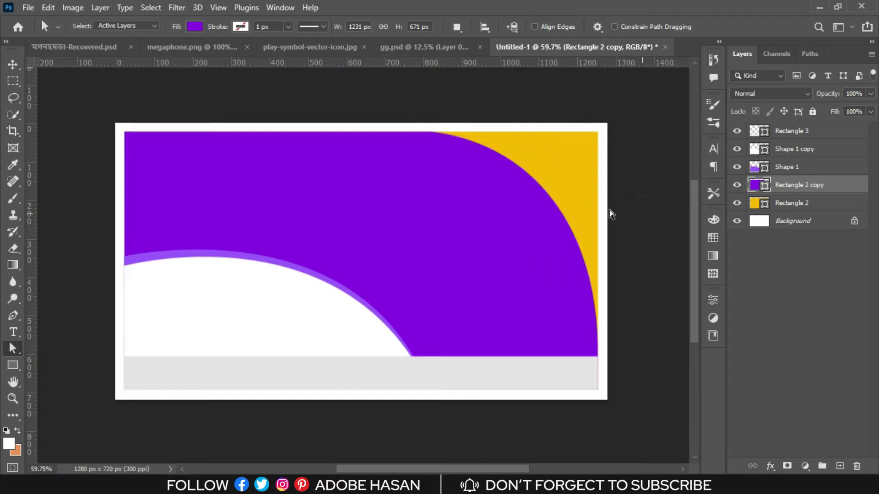
left_click(13, 64)
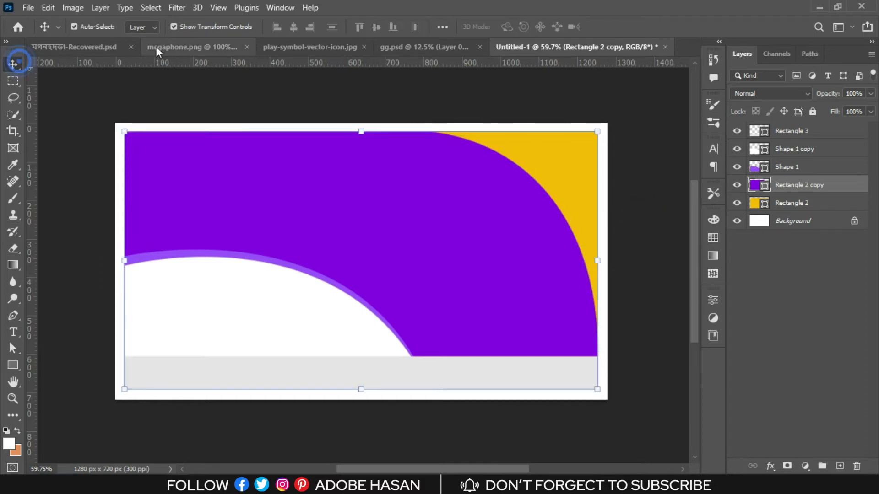
Compare with the reference design and bring the woman's cut-out photo from gg.psd into the new document.
left_click(100, 45)
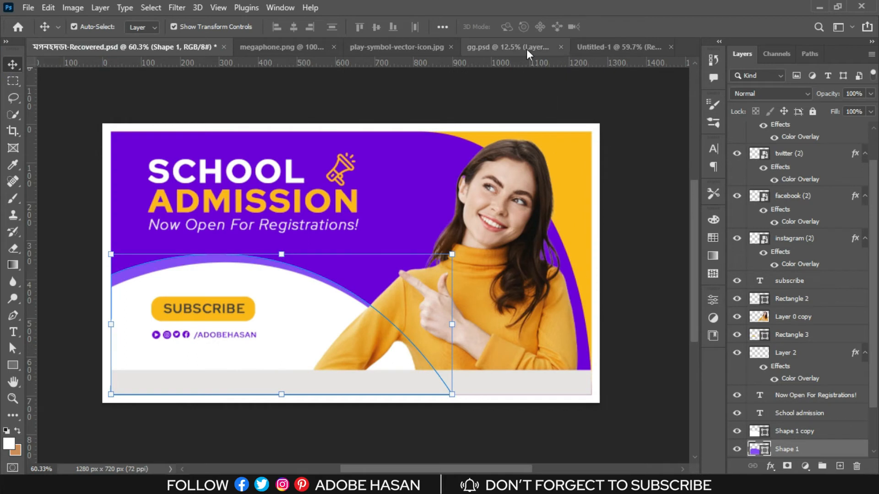
left_click(614, 47)
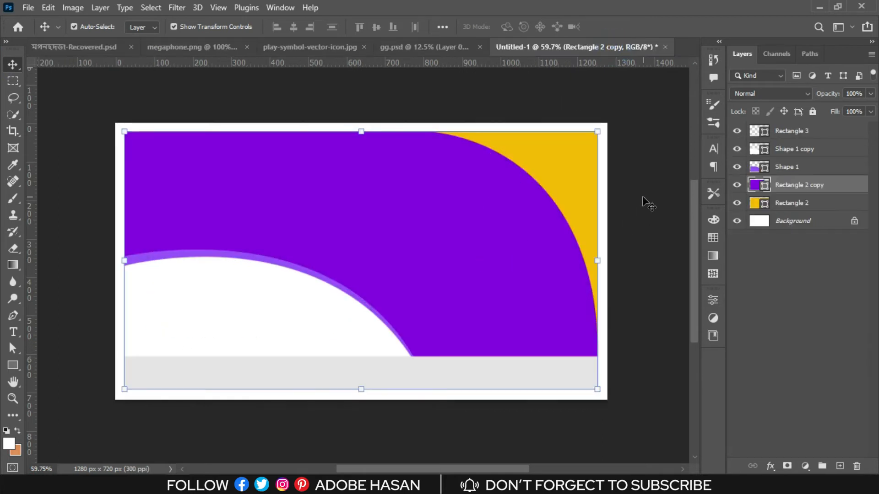
left_click(454, 46)
left_click_drag(367, 279, 524, 195)
left_click_drag(496, 284, 496, 284)
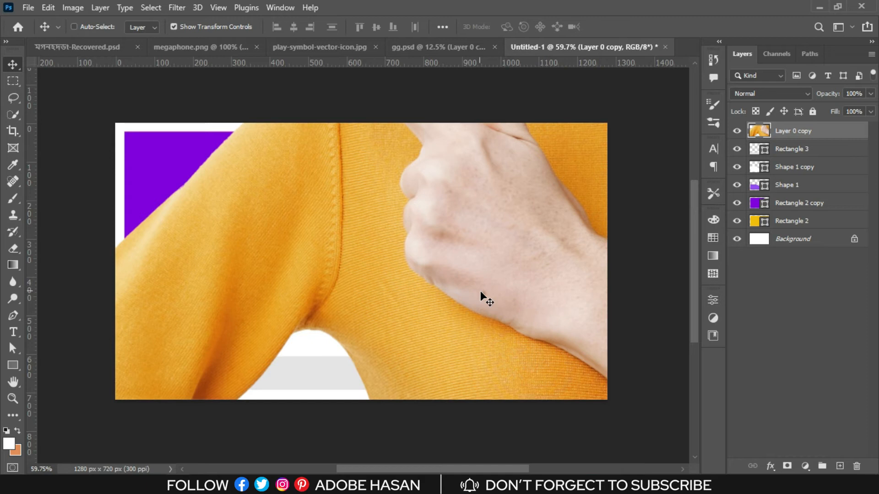
Scale the woman's photo down proportionally to 19.35% with Free Transform.
key("ctrl+t")
key("ctrl+0")
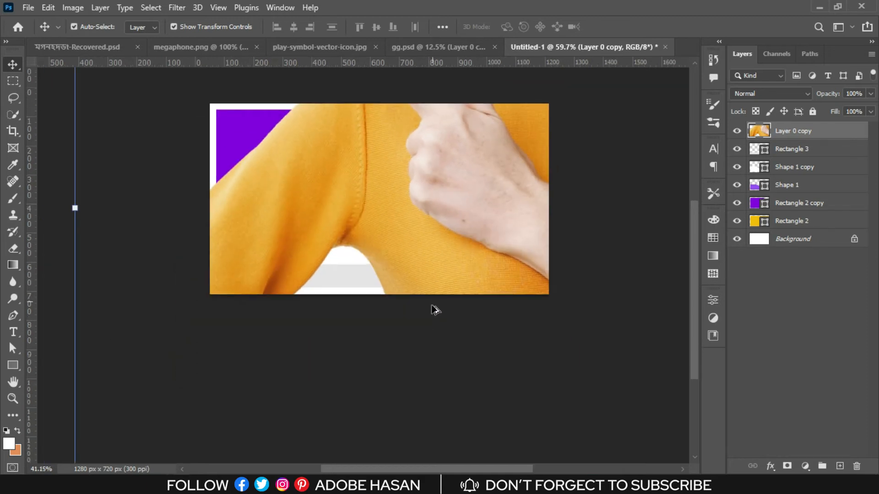
left_click_drag(197, 234, 619, 269)
left_click_drag(637, 239, 434, 249)
scroll(434, 249, "up", 3)
scroll(434, 247, "up", 3)
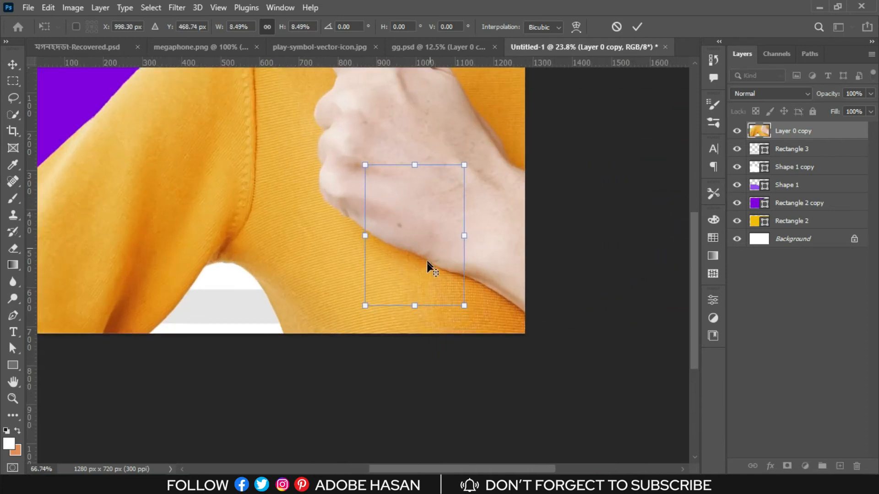
left_click_drag(365, 240, 238, 239)
scroll(370, 309, "up", 1)
scroll(370, 309, "up", 1)
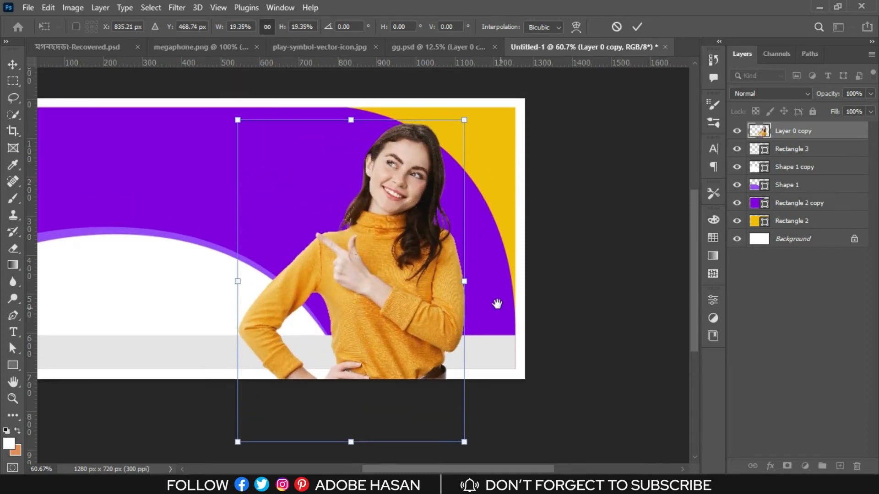
Place the woman on the right half of the design in front of the curved corner, scaled to 21.11%.
left_click_drag(495, 301, 572, 318)
left_click_drag(474, 334, 468, 342)
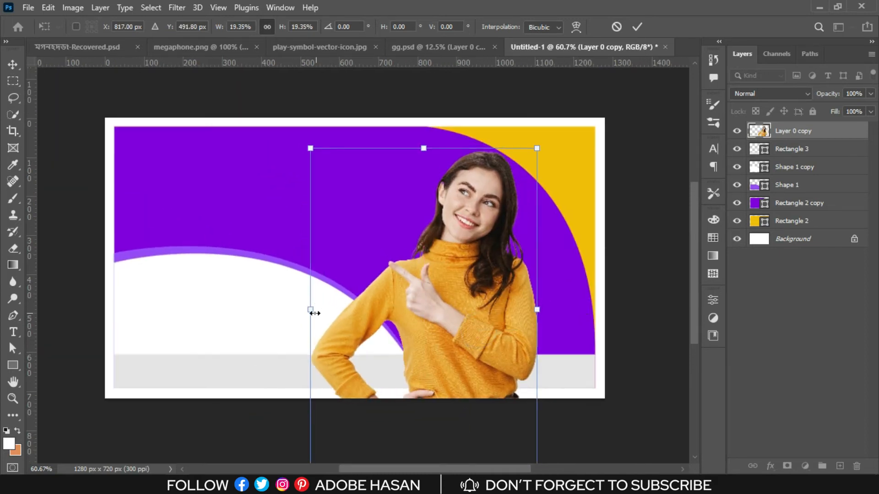
left_click_drag(313, 313, 281, 312)
left_click_drag(405, 298, 434, 302)
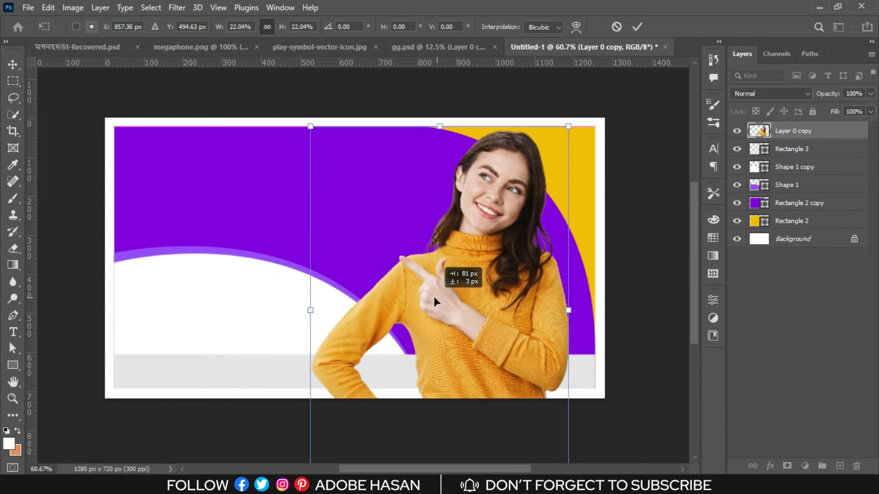
left_click_drag(499, 284, 488, 293)
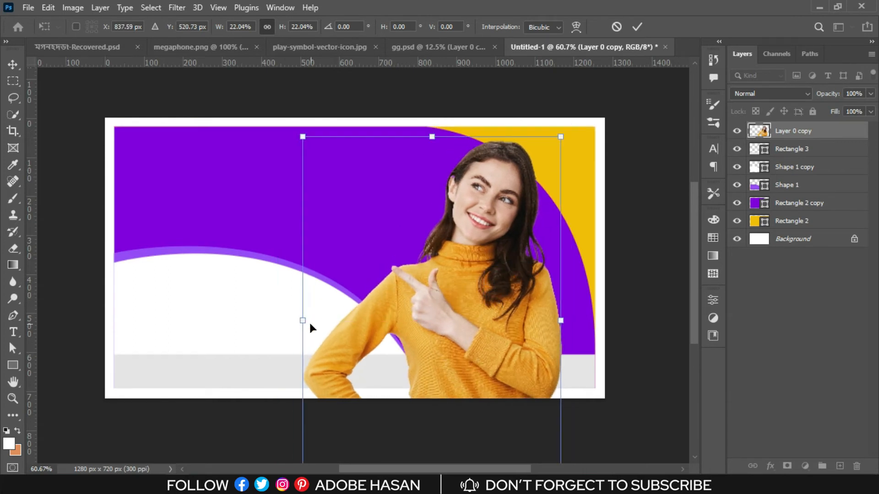
left_click_drag(308, 323, 316, 321)
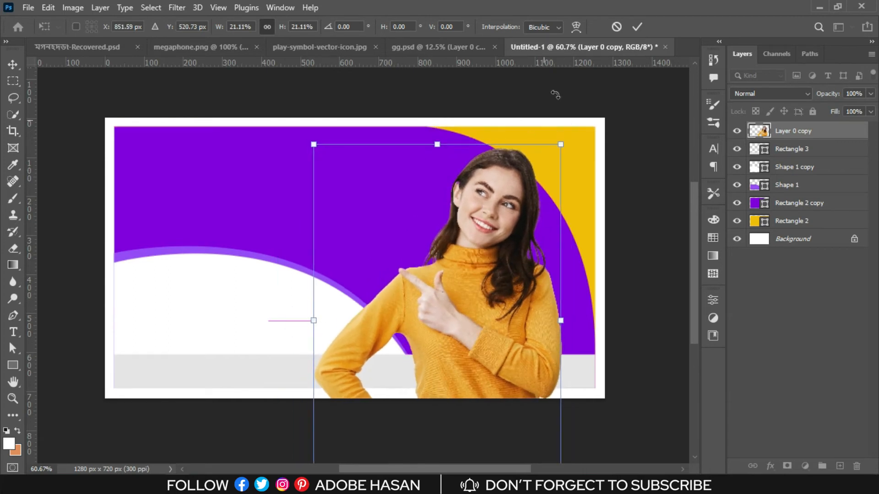
left_click(636, 28)
Move the grey Rectangle 3 bar's layer above the woman's photo in the layer order, and select the photo's layer.
scroll(644, 191, "down", 2)
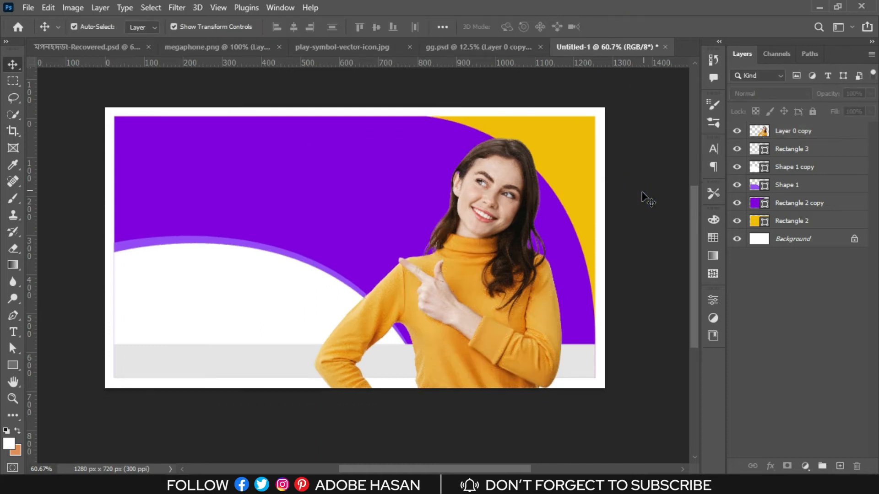
scroll(590, 293, "down", 1)
left_click(532, 317)
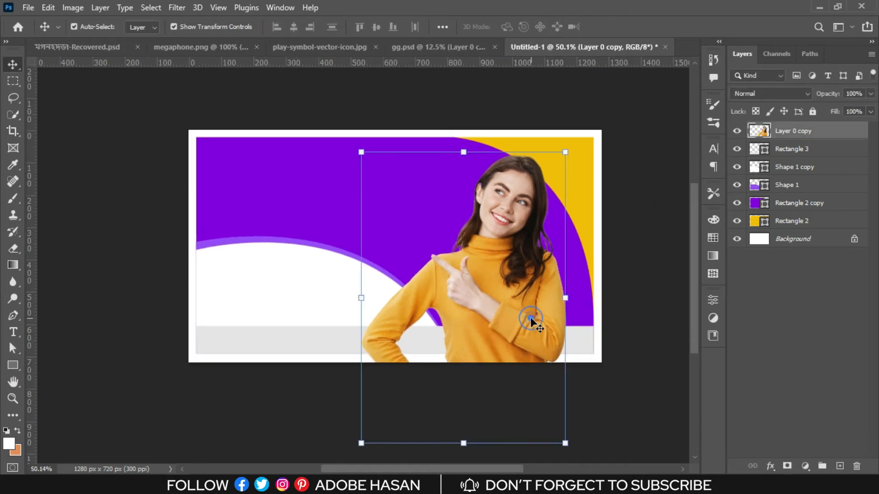
left_click(634, 323)
left_click(331, 345)
left_click_drag(810, 151, 809, 127)
key("ctrl+t")
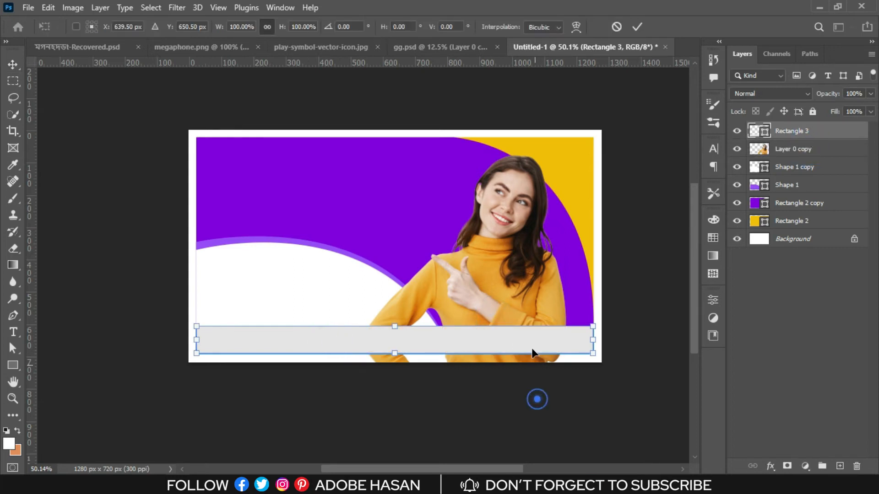
left_click(640, 26)
left_click(522, 238)
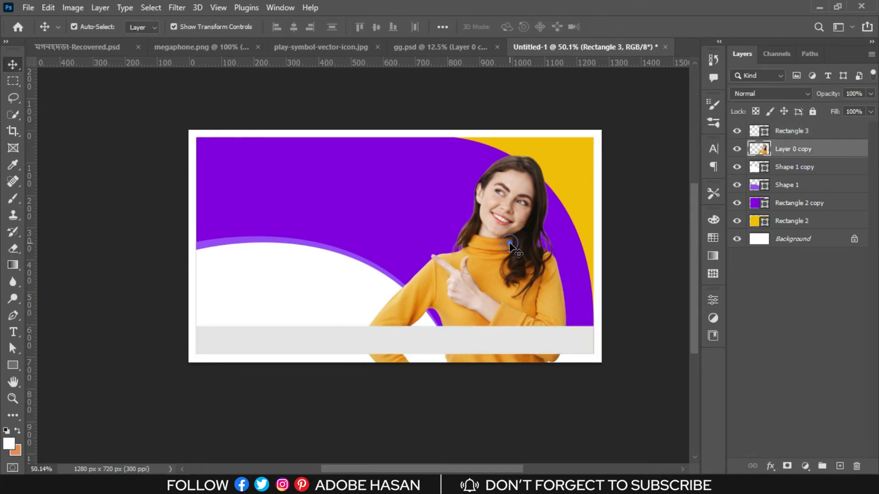
Erase the parts of the woman's photo that extend below the grey bar using a 150 px Eraser brush.
left_click(13, 248)
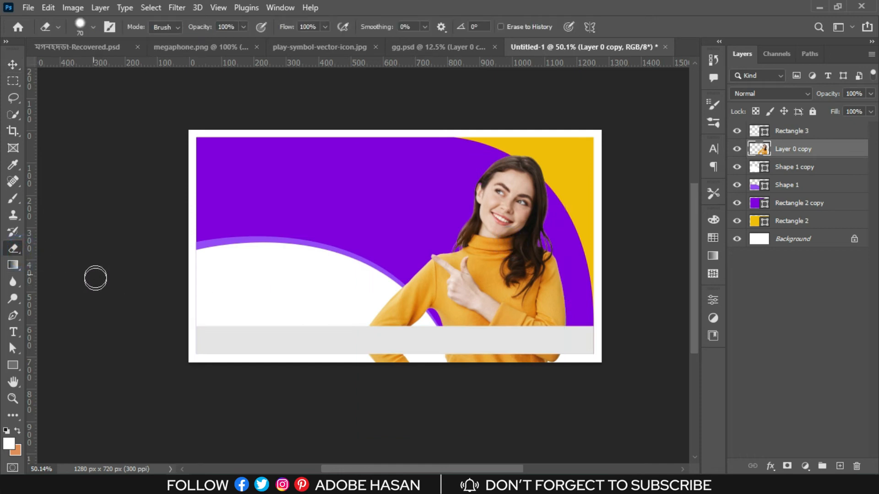
key("bracketright")
key("bracketright")
key("bracketright")
key("bracketright")
key("bracketright")
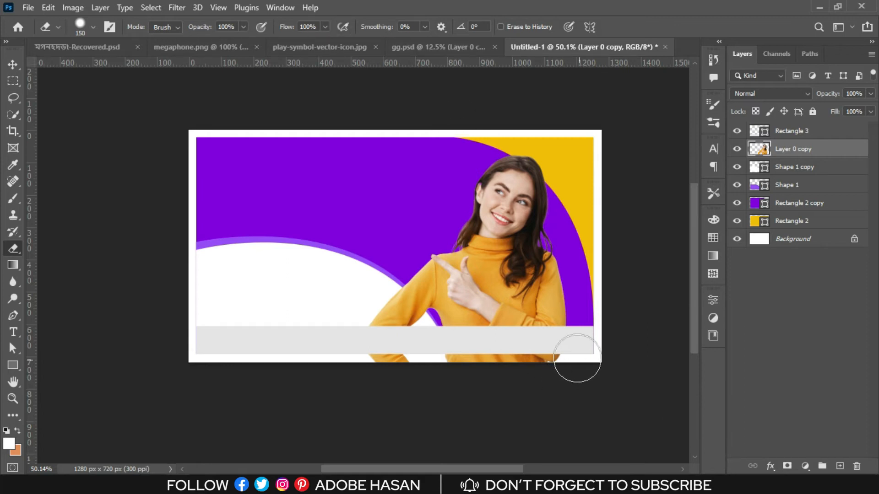
left_click_drag(567, 360, 225, 369)
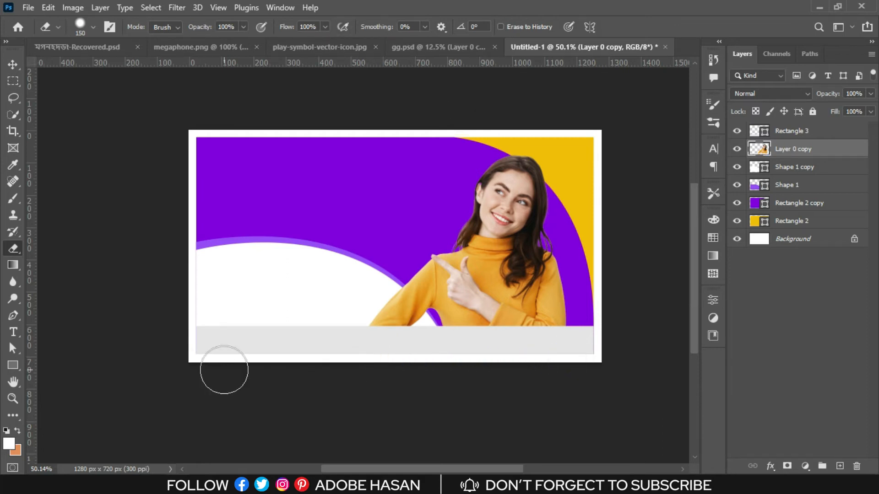
left_click(12, 64)
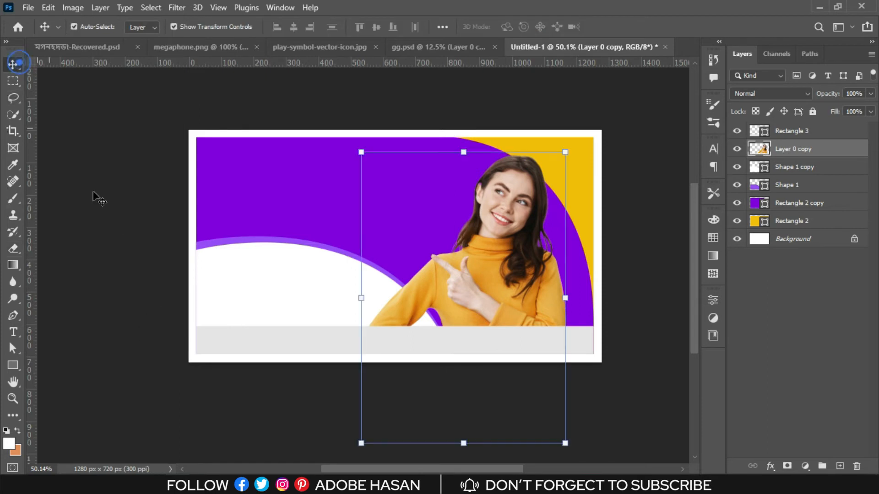
left_click(112, 218)
Add a new layer and enter the text SCHOOL in Red Hat Display Medium at 29 pt in the upper purple area.
left_click_drag(669, 255, 615, 266)
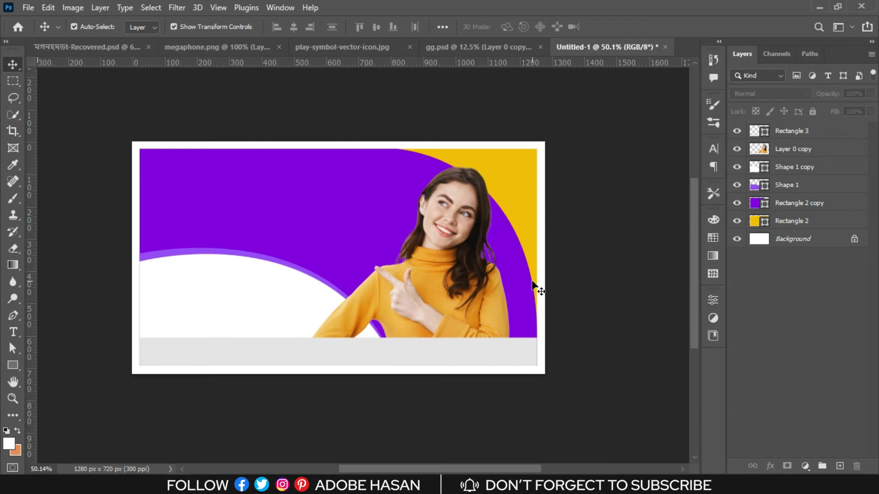
left_click(840, 466)
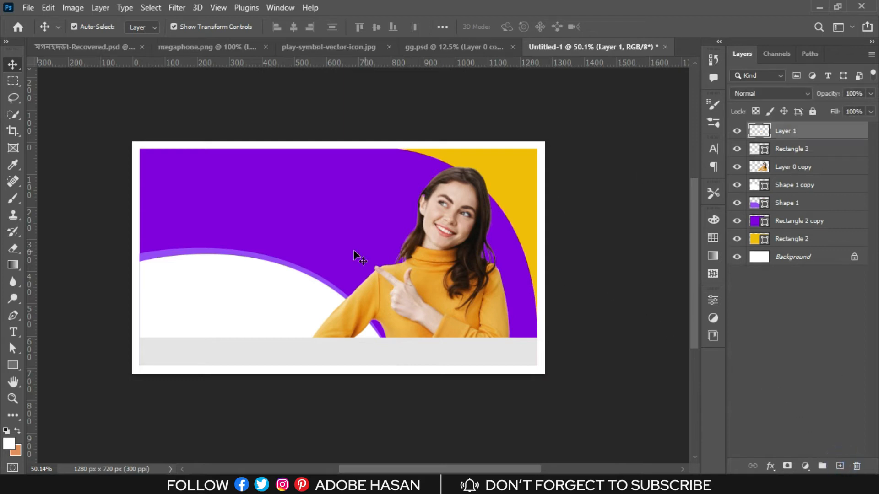
left_click(12, 333)
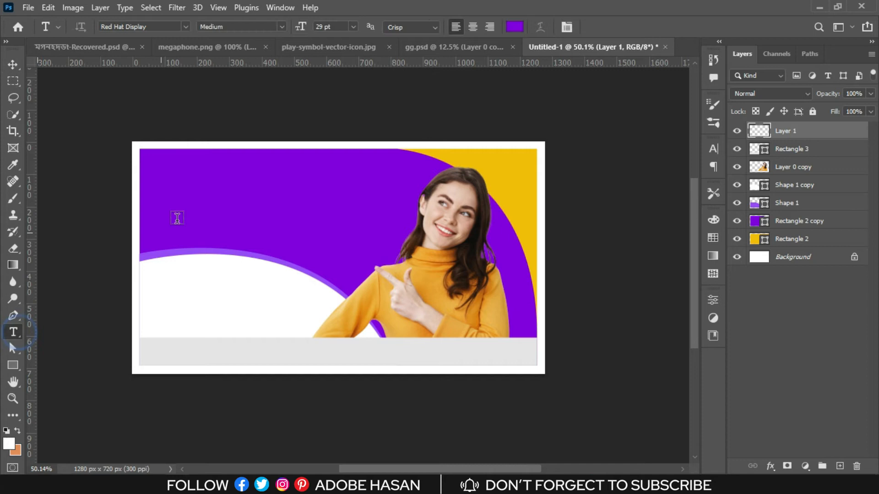
left_click(188, 193)
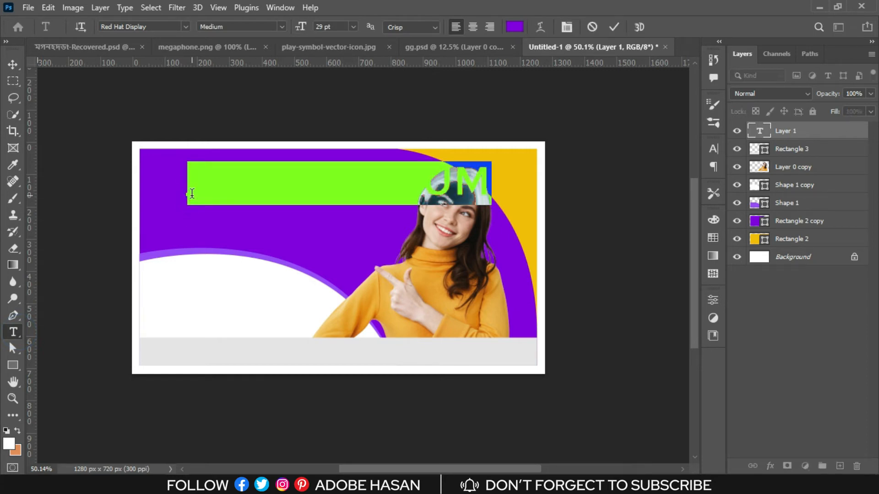
key("BackSpace")
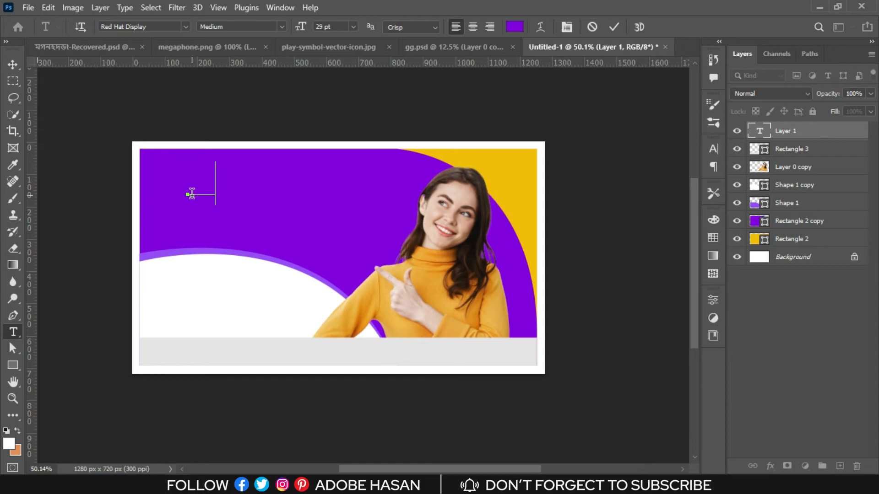
type("Digital Ma")
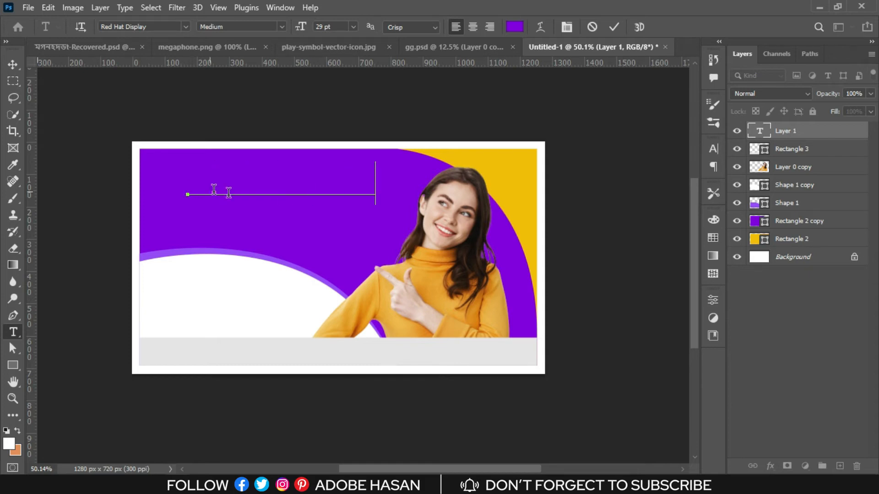
Colour the SCHOOL text white (ffffff) and shift it slightly up and to the left.
key("ctrl+a")
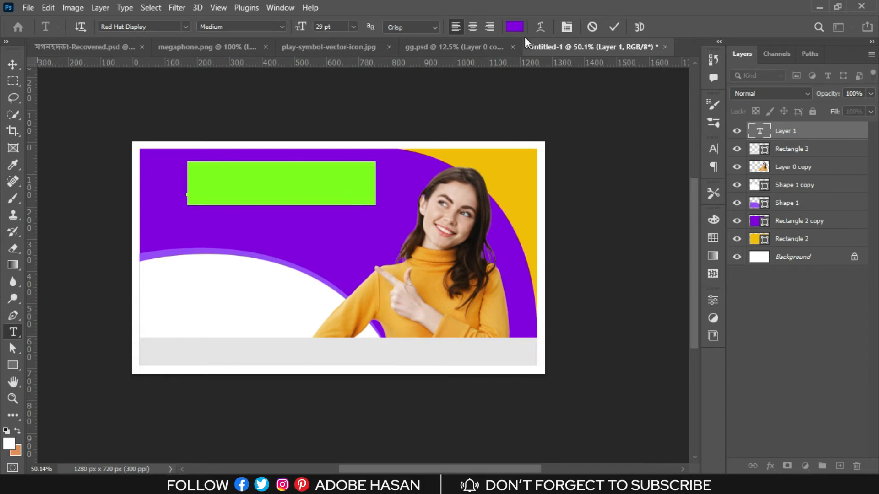
left_click(514, 27)
left_click(539, 191)
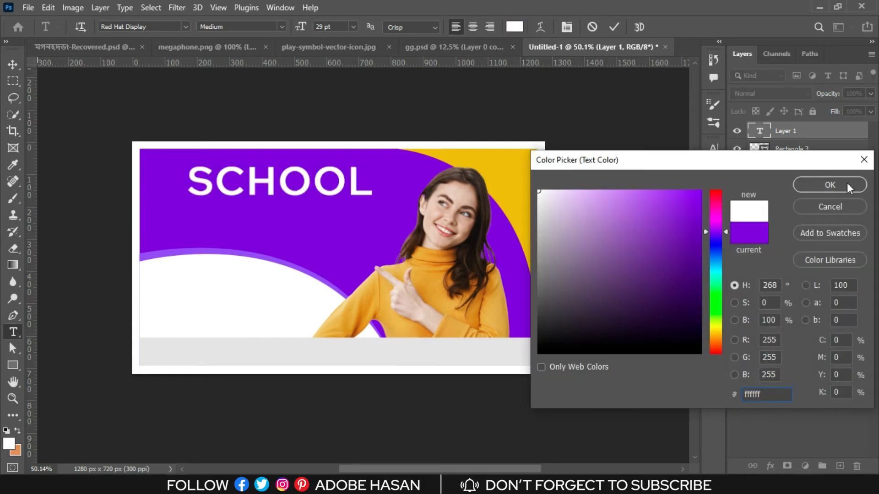
left_click(830, 184)
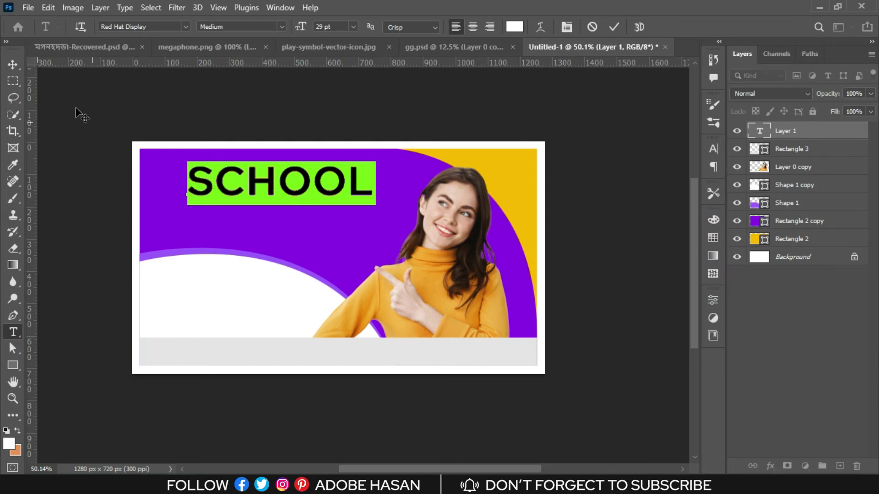
left_click(12, 64)
mouse_move(262, 189)
left_mouse_down()
mouse_move(231, 188)
mouse_move(263, 191)
left_mouse_up()
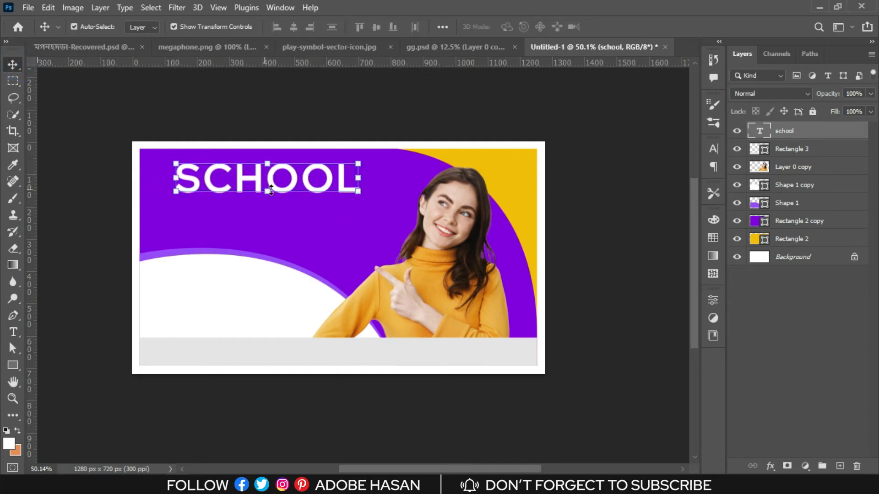
Set the font size of the letters SCHOO in the SCHOOL text to 25 pt.
left_click(272, 188)
key("Escape")
left_click(344, 177)
double_click(345, 178)
left_click_drag(346, 178, 147, 179)
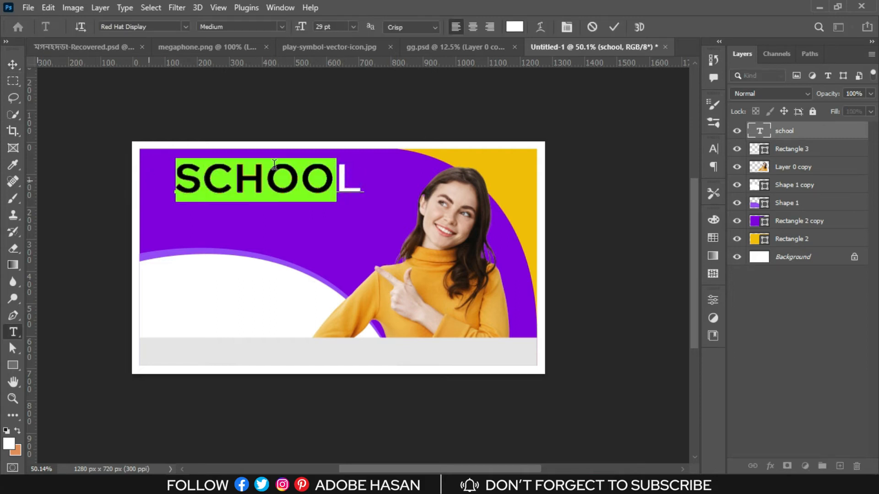
left_click(322, 27)
type("28")
key("Return")
left_click(315, 27)
type("2")
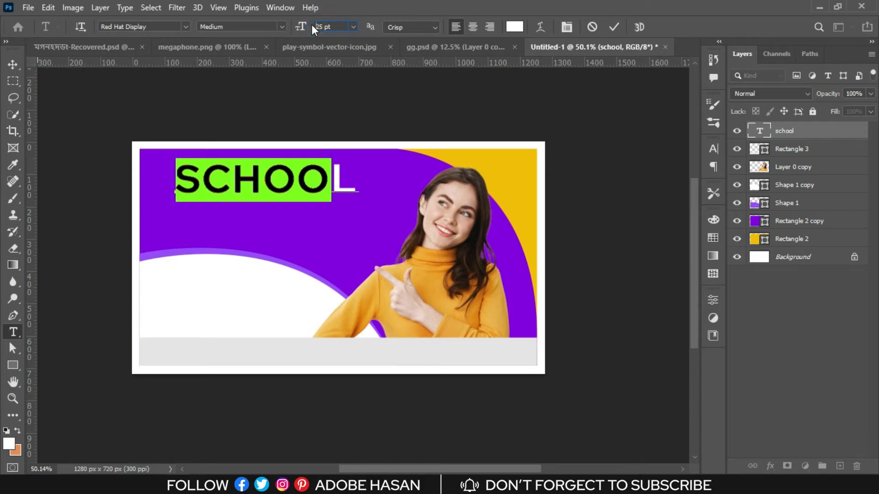
type("5")
key("Return")
left_click(16, 62)
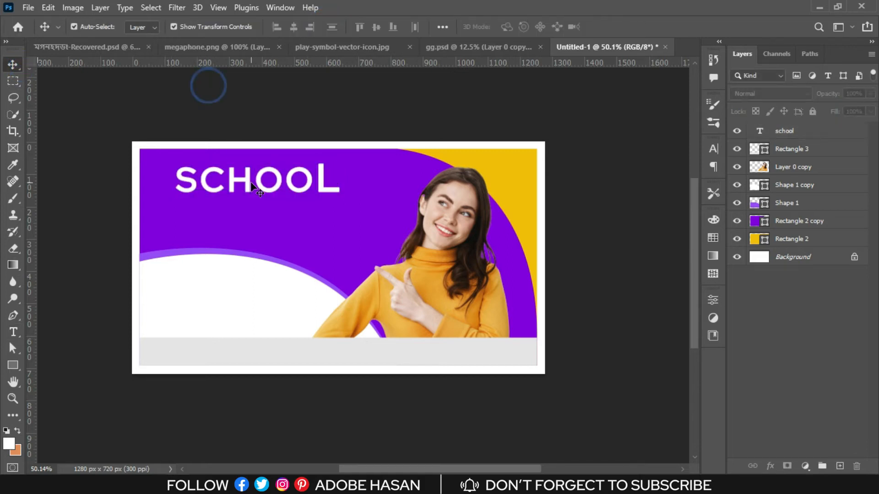
Duplicate the SCHOOL text directly below itself and change the copy's wording to ADMISSION.
left_click_drag(249, 179, 245, 216)
double_click(244, 210)
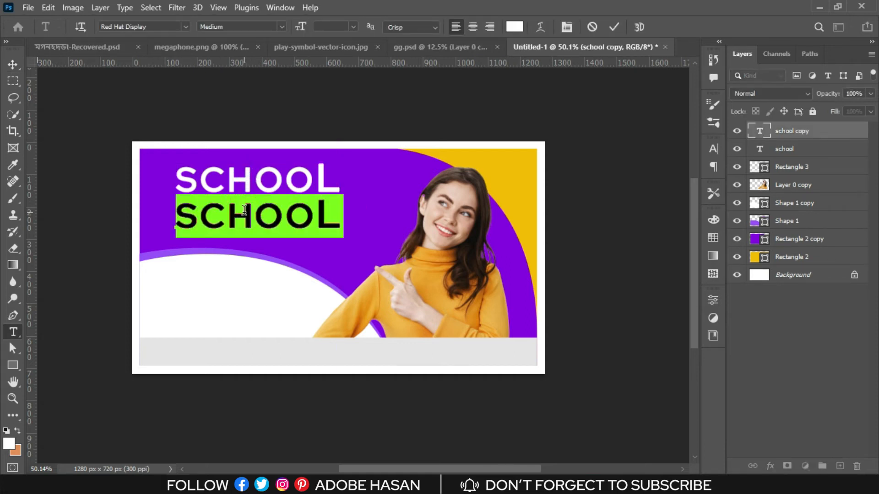
type("ADM")
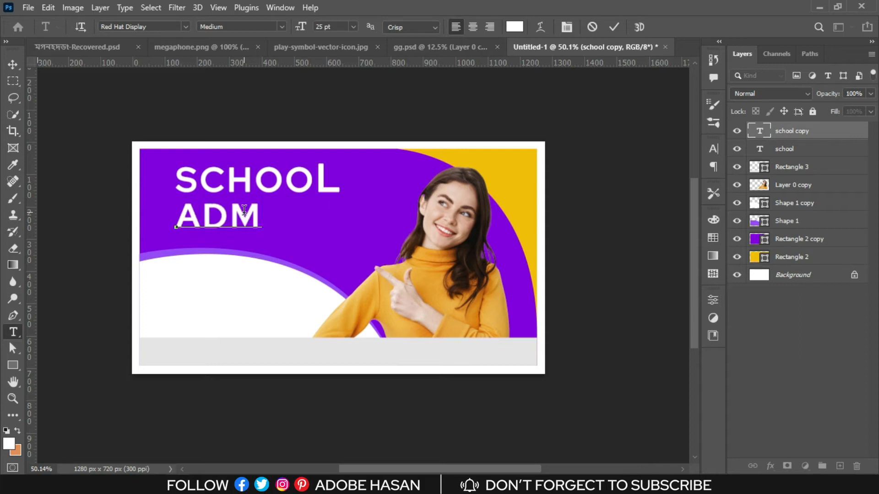
type("ISSION")
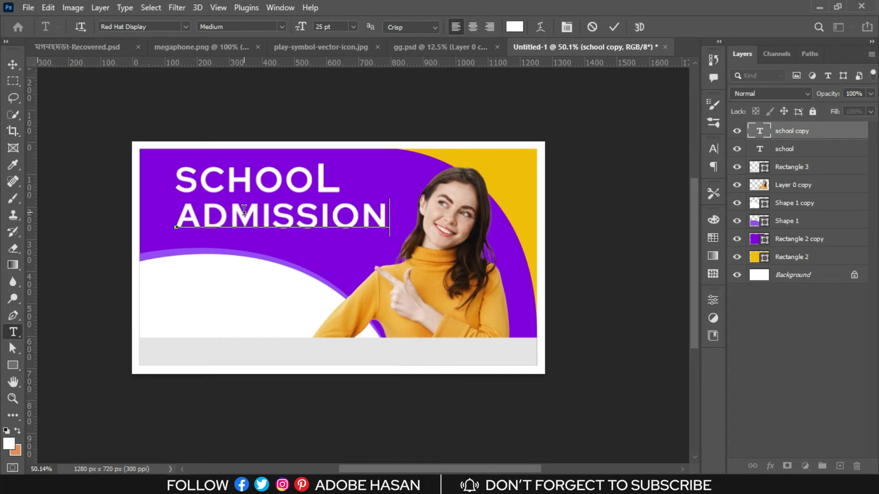
left_click(13, 64)
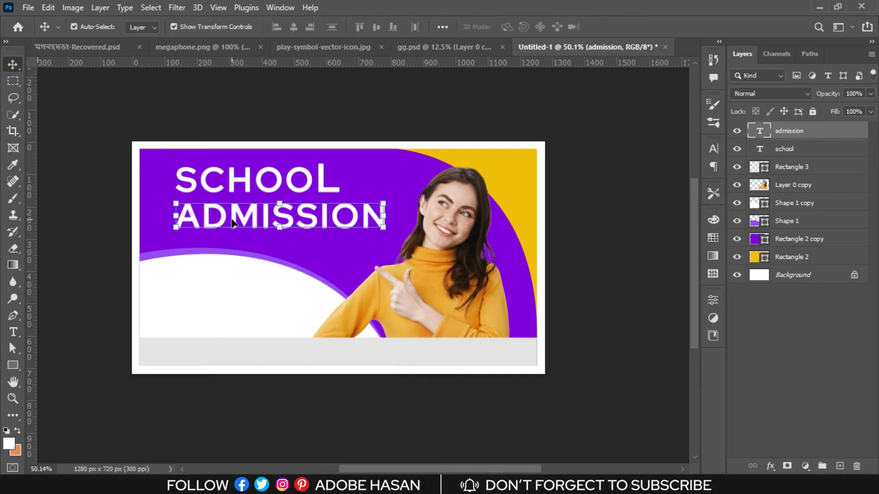
left_click(256, 101)
Recolour the ADMISSION text yellow (e4bc00) by sampling the yellow corner of the design.
left_click(259, 215)
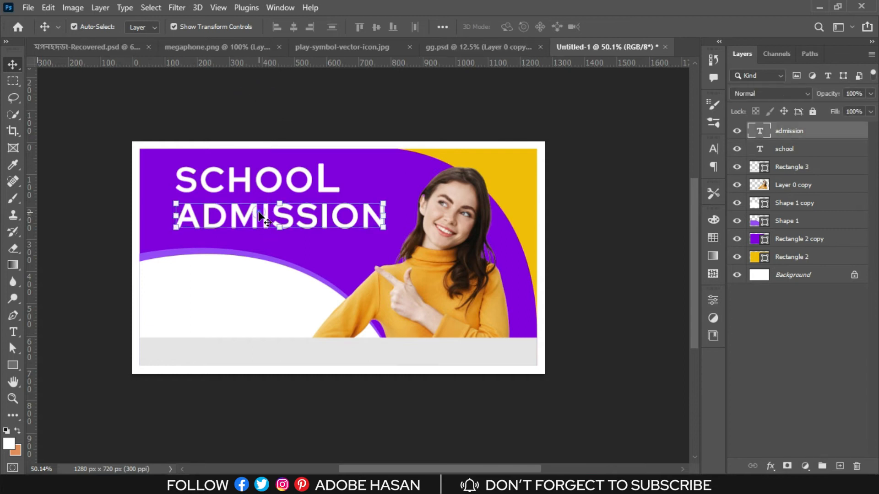
double_click(259, 214)
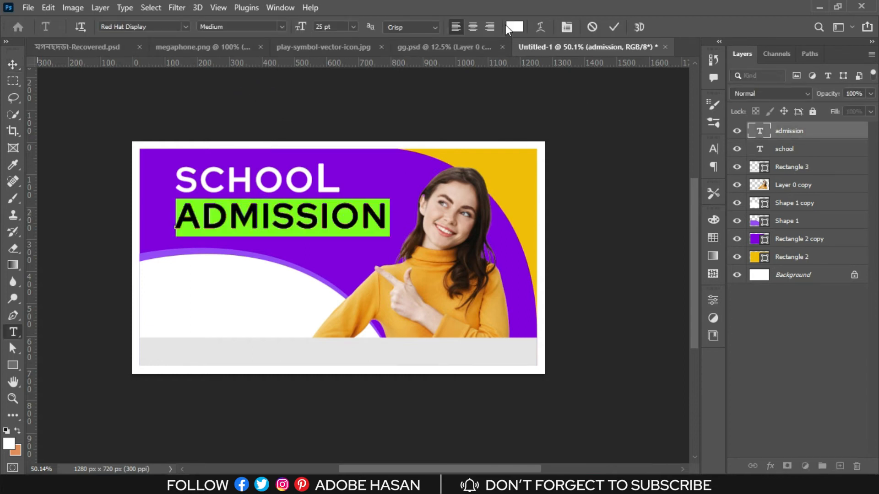
left_click(514, 26)
left_click(499, 172)
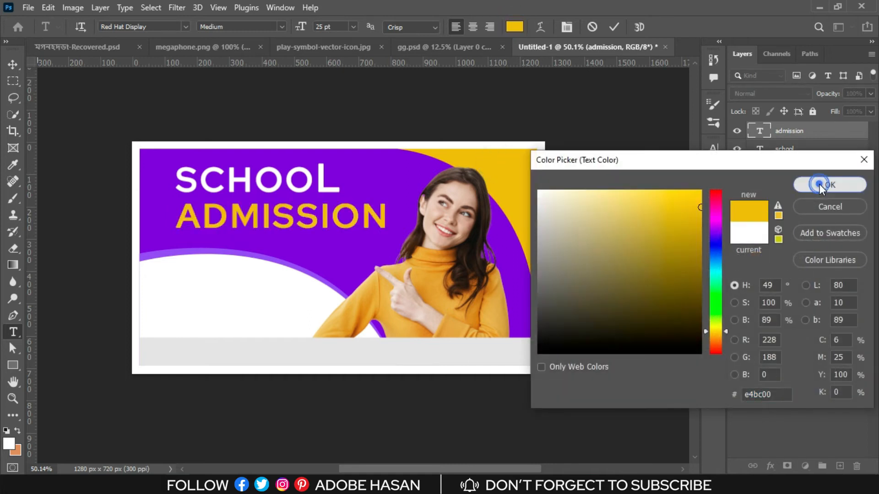
left_click(826, 186)
left_click(12, 68)
left_click(179, 106)
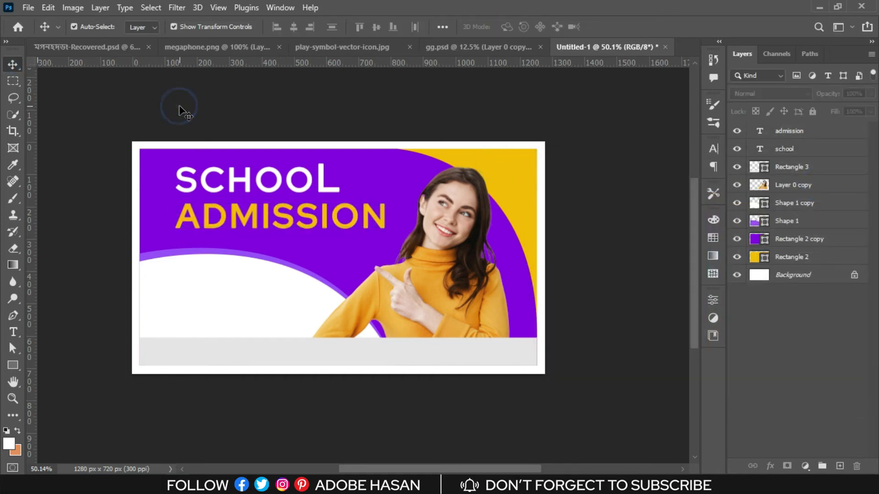
Reduce the SCHOOL text to 20 pt, including its oversized last letter L.
double_click(212, 187)
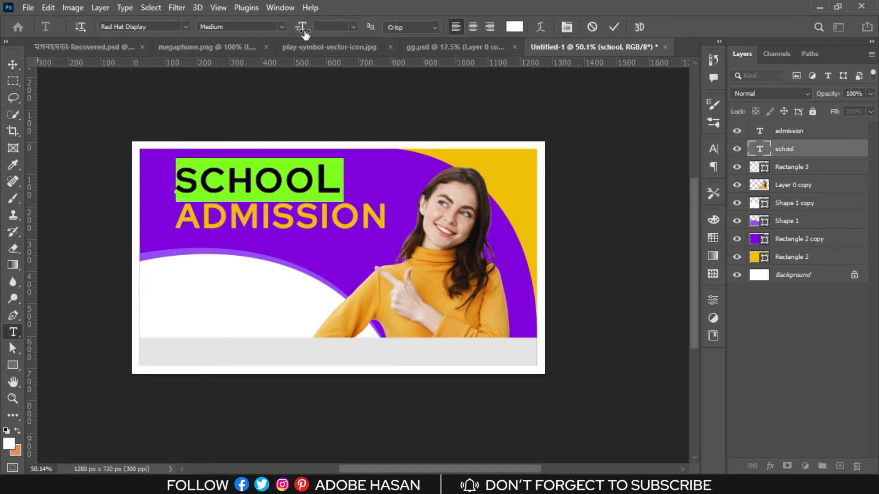
left_click(291, 173)
left_click_drag(317, 176, 268, 101)
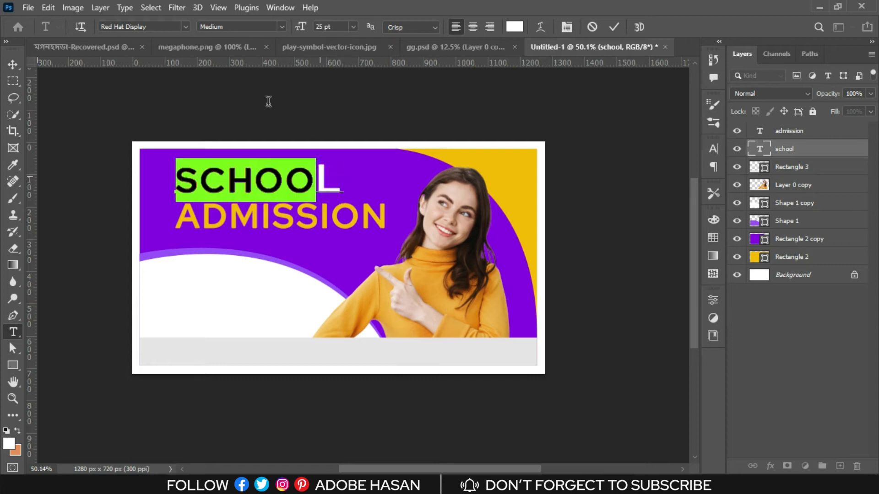
left_click(323, 26)
key("Down")
key("Down")
key("Down")
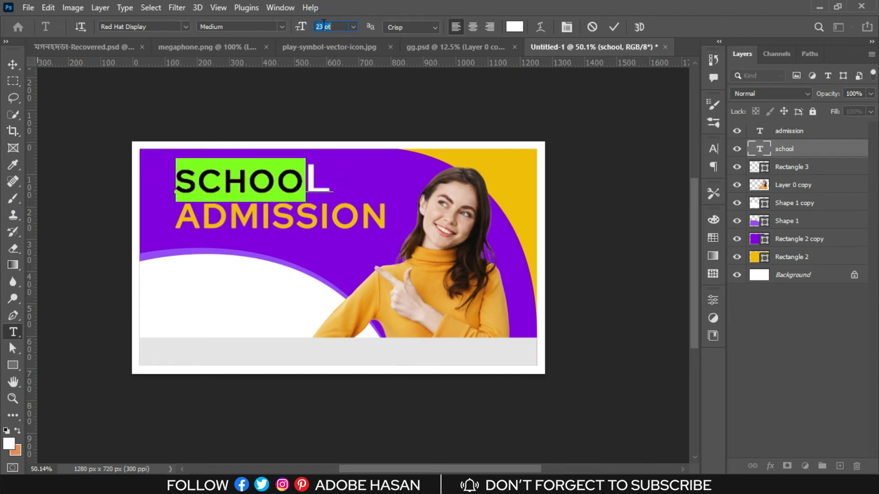
key("Down")
key("Down")
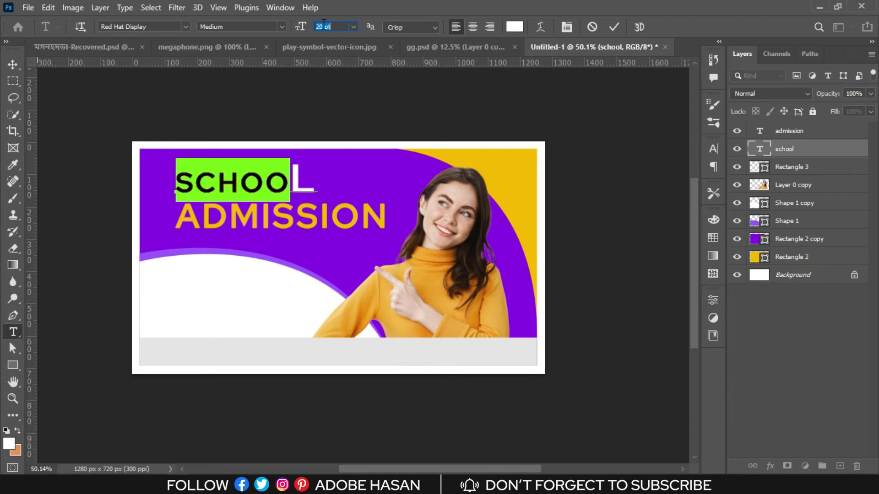
left_click_drag(310, 176, 297, 178)
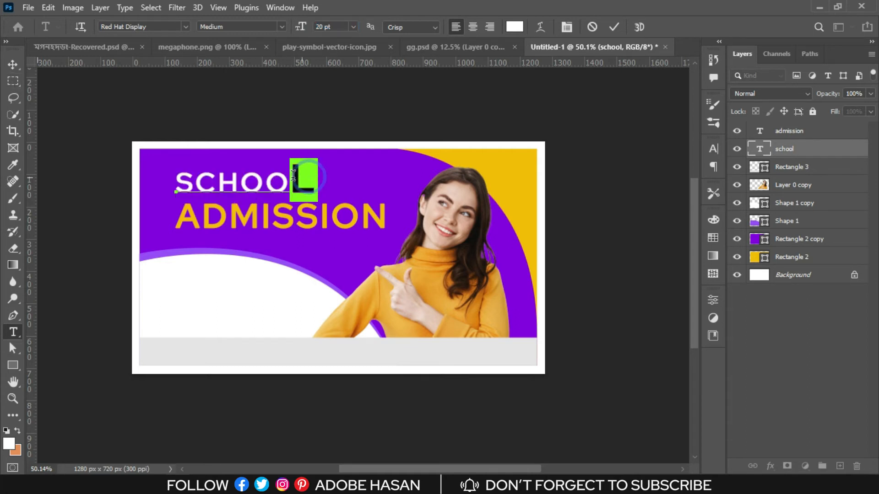
left_click(21, 62)
Reduce the font size of the ADMISSION text to 20 pt.
left_click(263, 221)
double_click(263, 221)
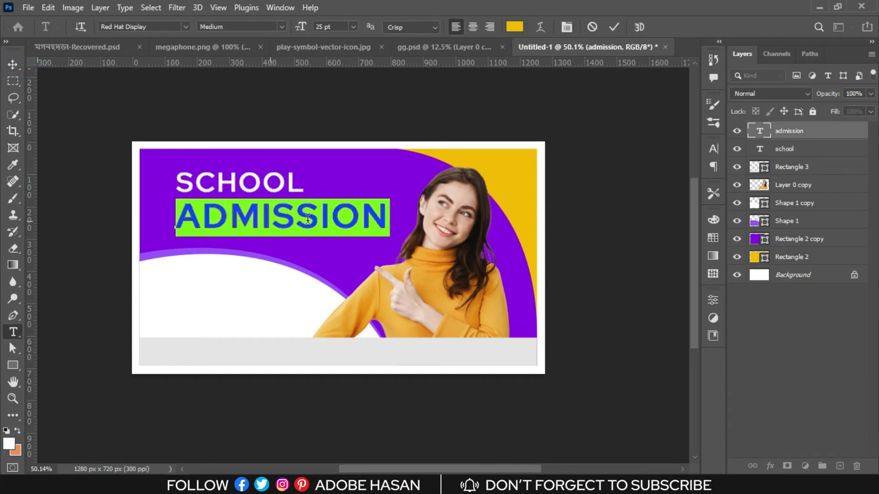
left_click(324, 27)
key("Down")
key("Down")
key("Down")
key("Down")
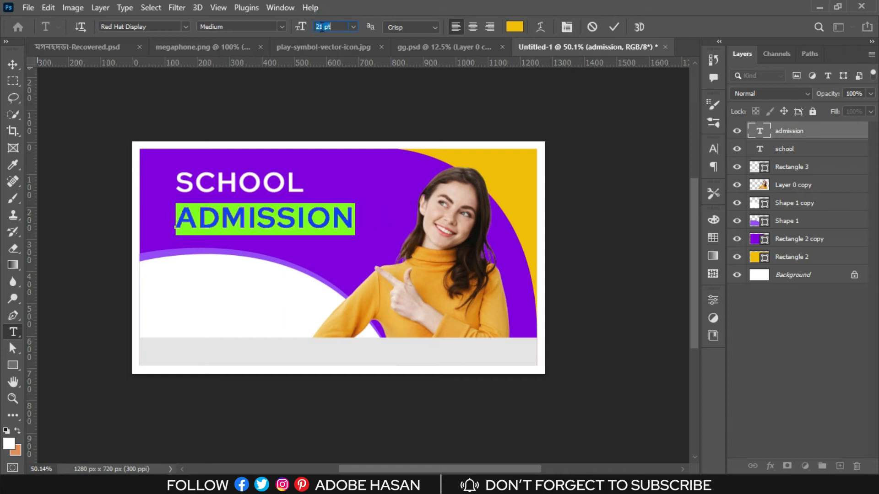
key("Down")
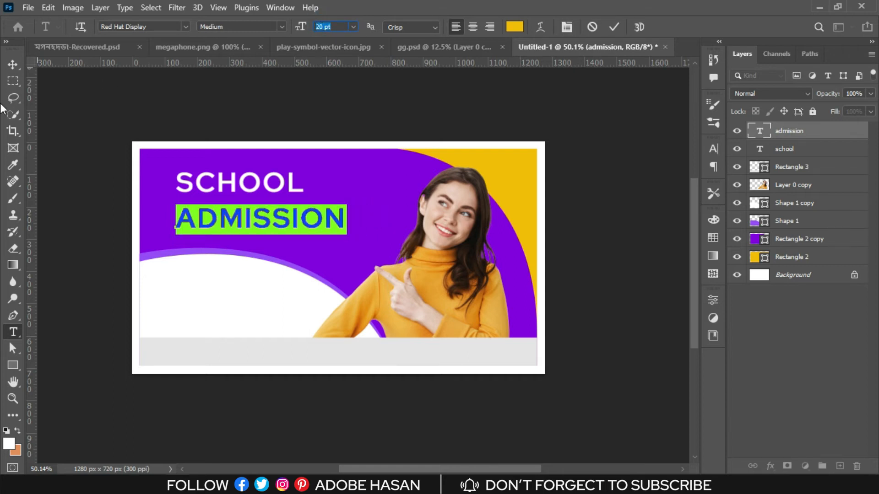
Nudge the ADMISSION text straight up until it sits close beneath the SCHOOL line.
left_click(13, 64)
key("Up")
key("Up")
key("Up")
key("Up")
key("Up")
key("Up")
key("Up")
key("Up")
key("Up")
key("Up")
key("Up")
key("Up")
key("Up")
key("Up")
key("Up")
key("Up")
key("Up")
key("Up")
key("Up")
key("Up")
key("Up")
key("Up")
key("Up")
key("Up")
key("Up")
key("Up")
key("Up")
key("Up")
key("Up")
key("Up")
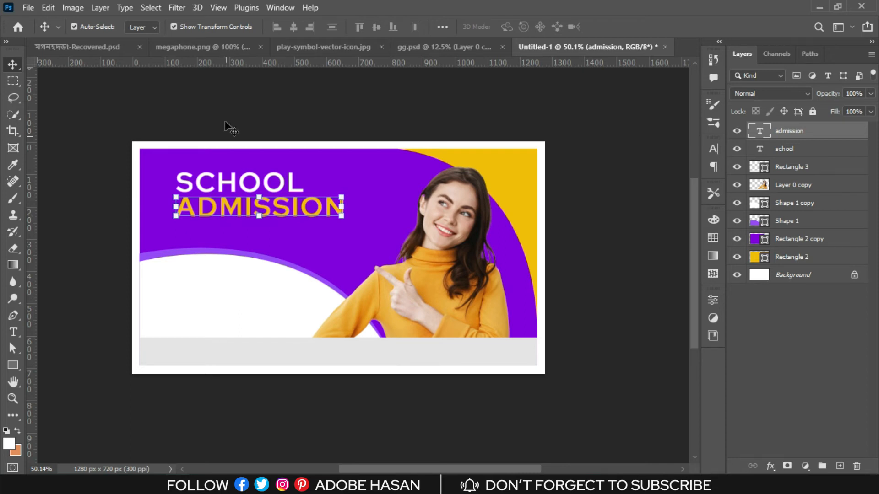
left_click(222, 108)
Duplicate the ADMISSION text directly beneath the original and replace the copy's wording with the letter N.
left_click_drag(227, 211, 228, 232)
double_click(227, 232)
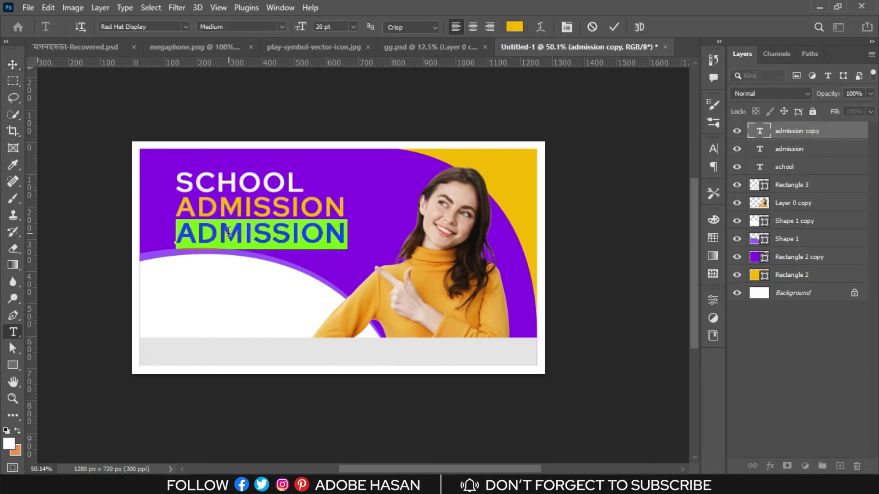
type("NOE")
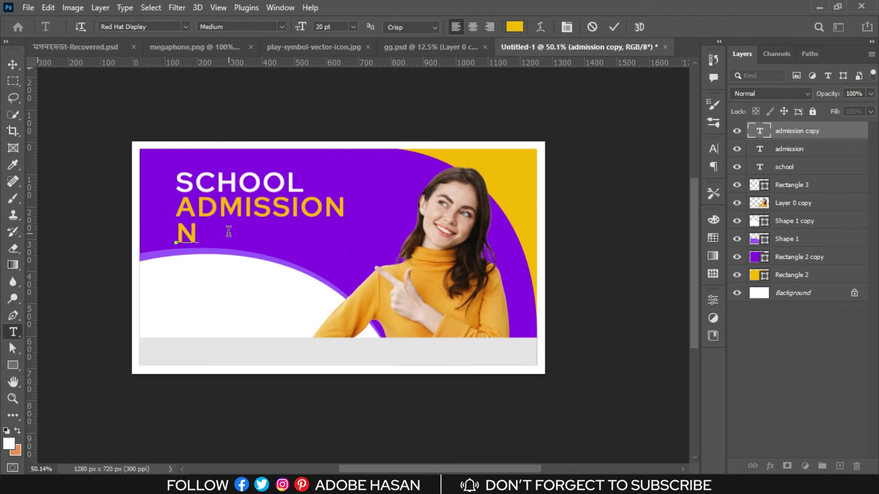
key("BackSpace")
key("BackSpace")
Turn off All Caps for the new N text so lowercase letters can be entered.
double_click(189, 230)
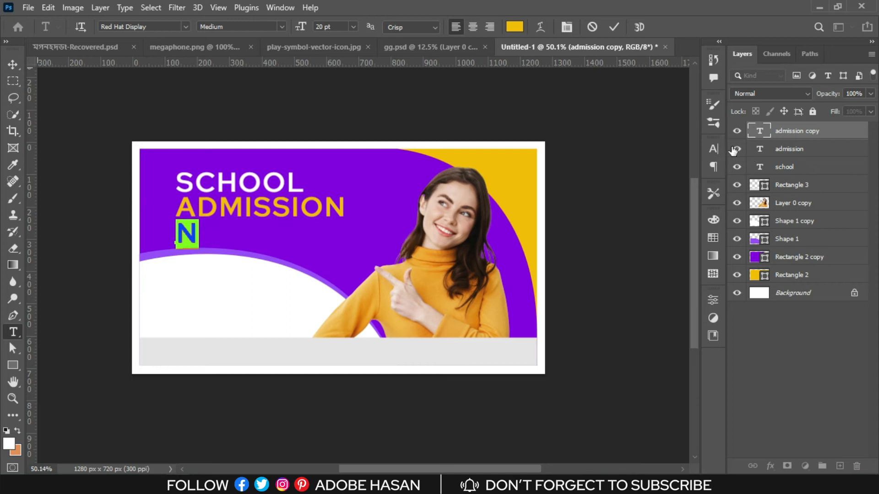
left_click(713, 149)
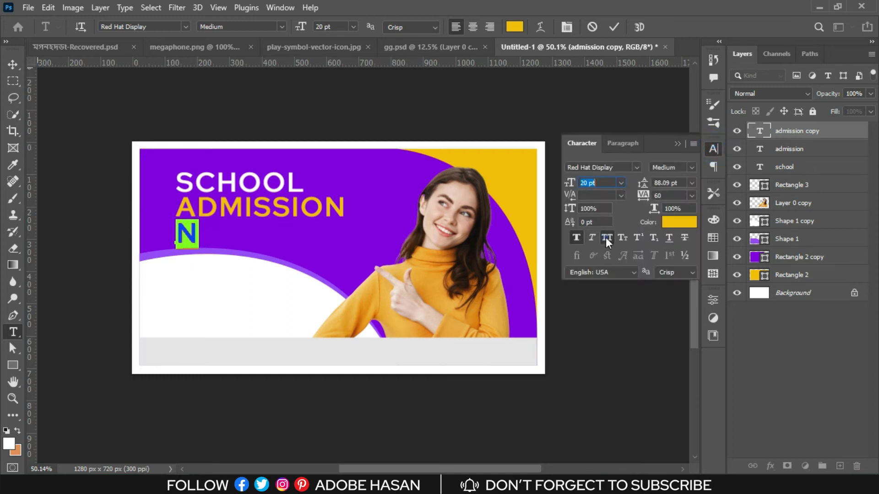
left_click(677, 144)
Complete the new text line so that it reads "Now Open For Registrations!".
left_click(196, 236)
type("a")
key("BackSpace")
type("o")
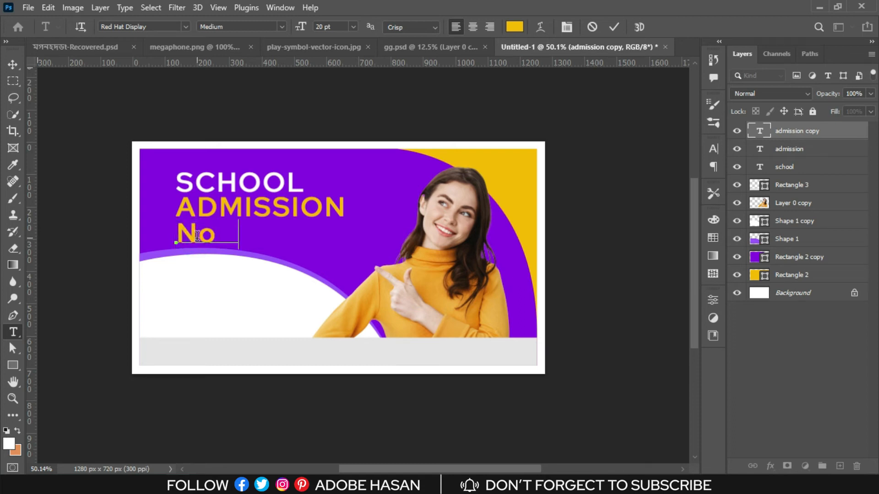
type("w O")
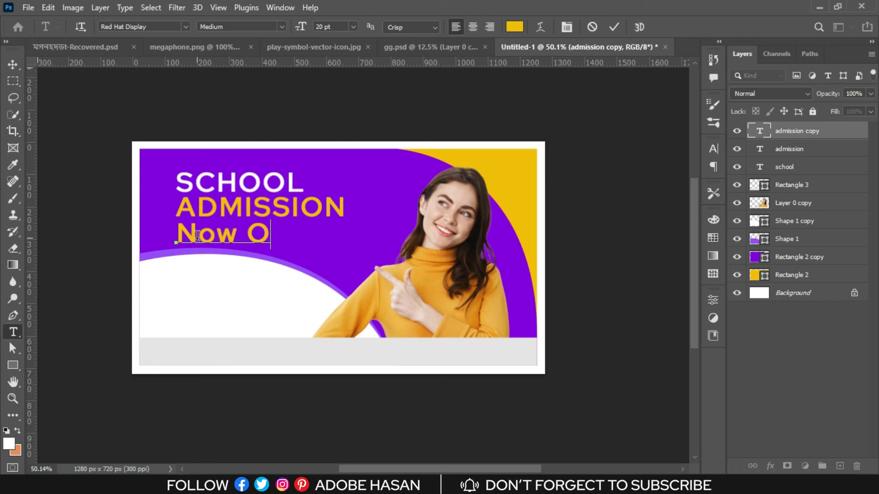
type("pen for")
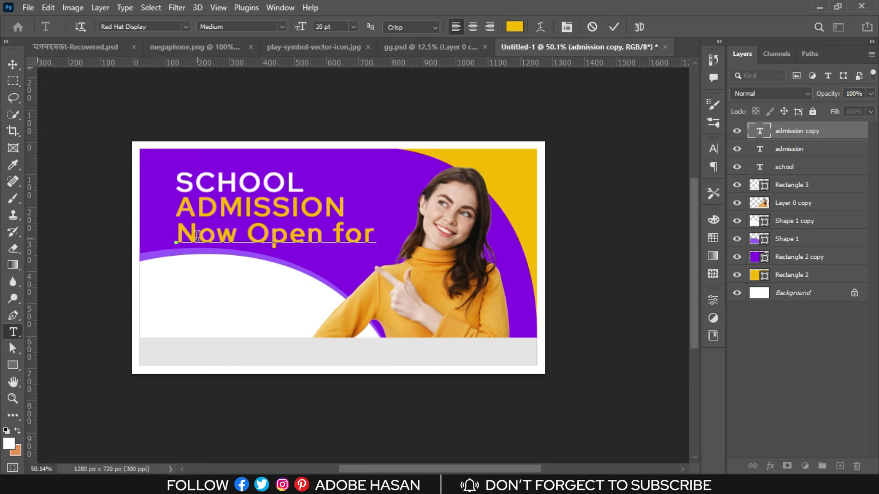
type("r")
key("BackSpace")
key("BackSpace")
key("BackSpace")
key("BackSpace")
key("BackSpace")
type("R")
key("BackSpace")
type("For")
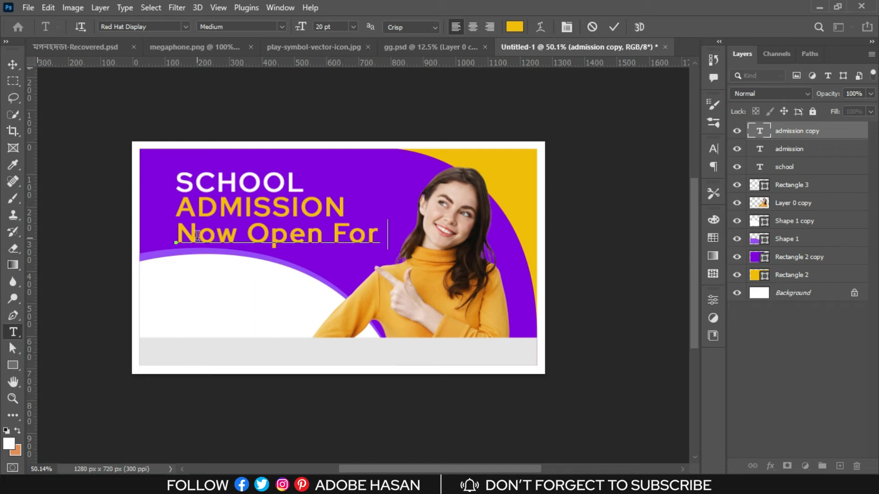
type(" Reg")
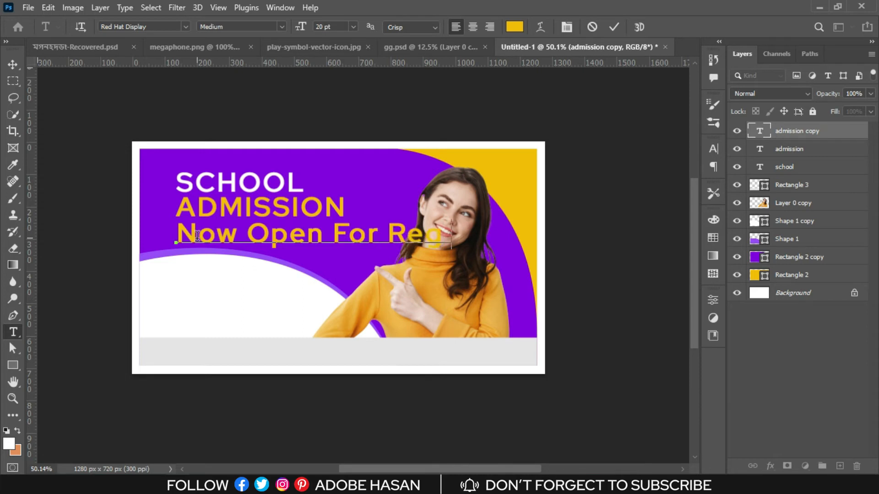
type("istra")
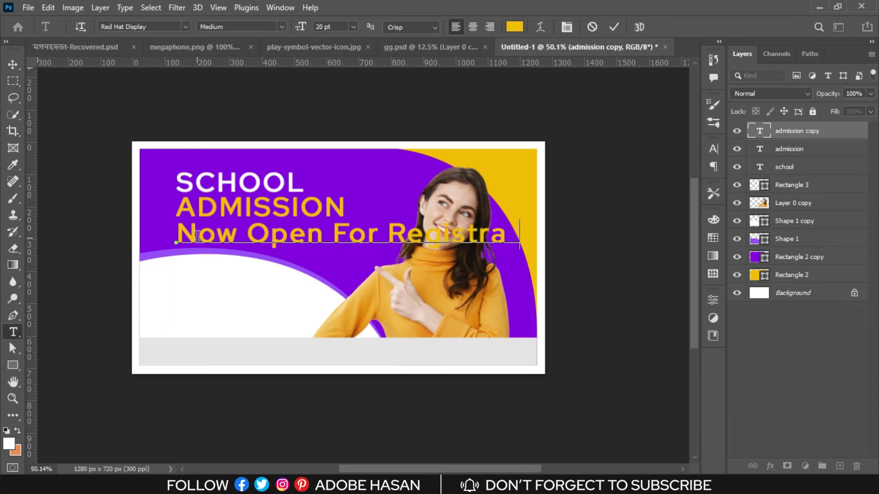
type("tio")
Reduce the "Now Open For Registrations!" line to 8 pt and move it up close beneath ADMISSION.
triple_click(590, 232)
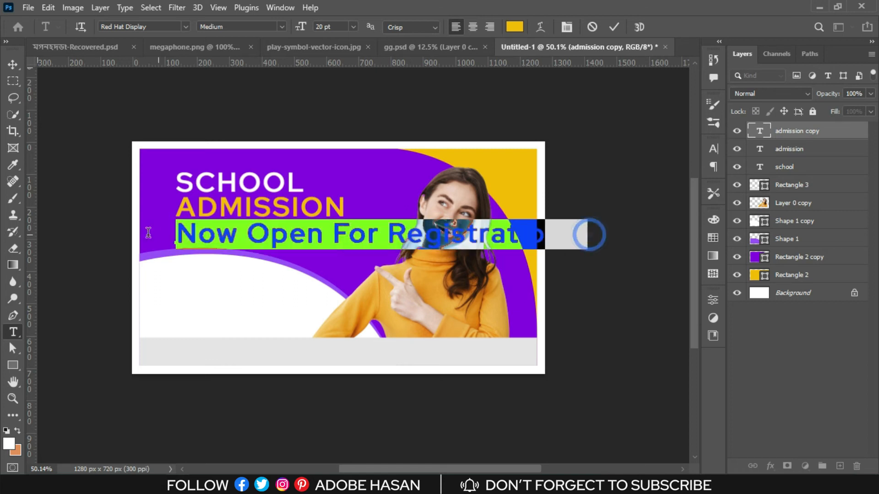
left_click(340, 26)
key("Down")
key("Down")
key("Down")
key("Down")
key("Down")
key("Down")
key("Down")
key("Down")
key("Down")
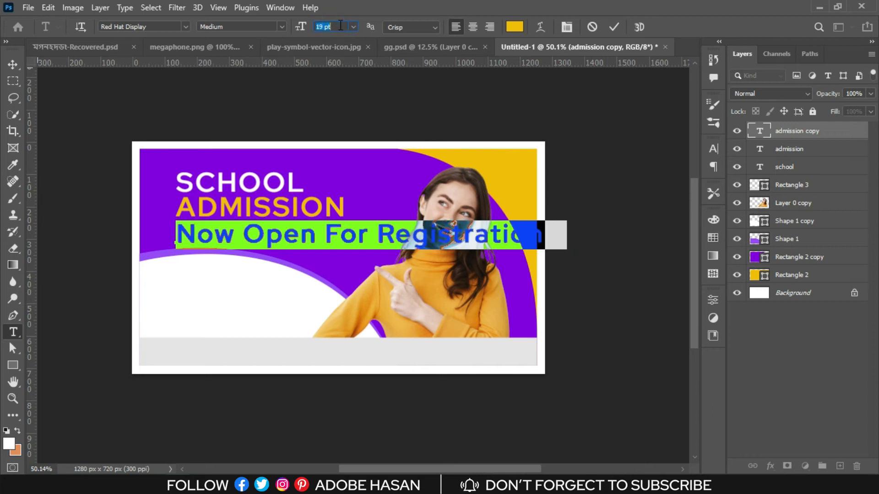
key("Down")
key("Down")
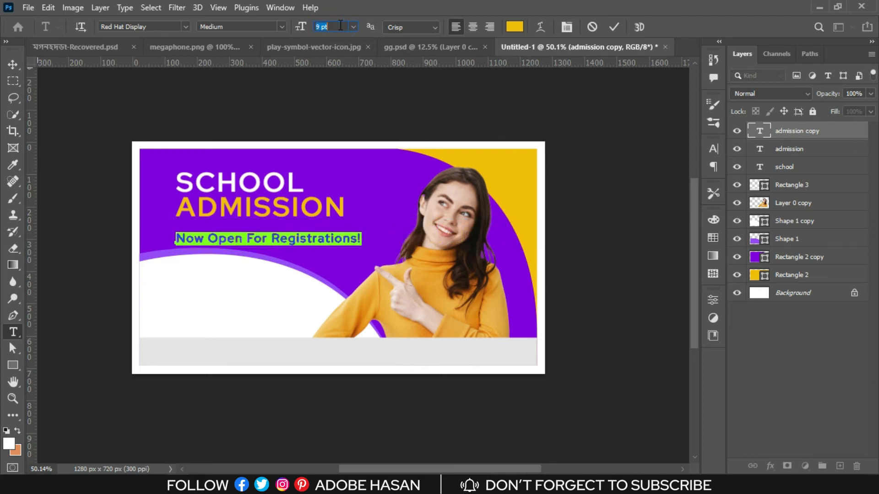
key("Down")
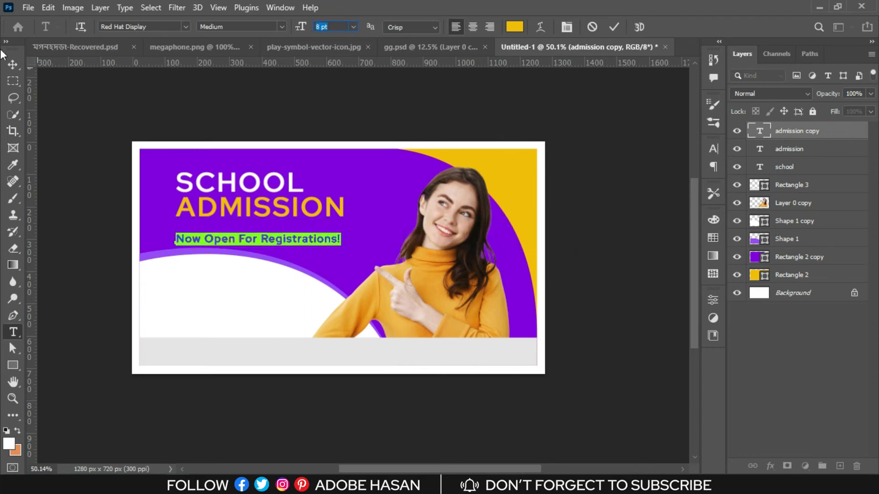
left_click(9, 62)
left_click_drag(274, 241, 275, 230)
Recolour the "Now Open For Registrations!" line white (ffffff).
double_click(274, 227)
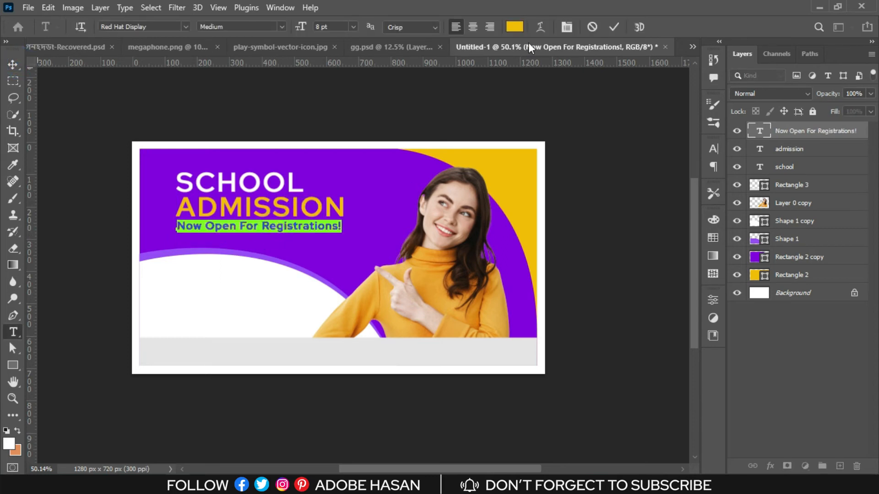
left_click(515, 26)
left_click(563, 221)
left_click_drag(563, 221, 539, 191)
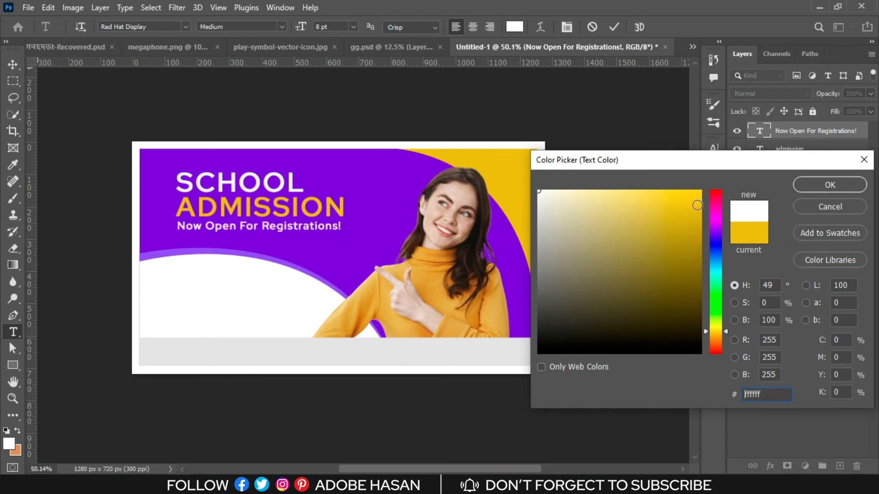
left_click(830, 184)
left_click(13, 64)
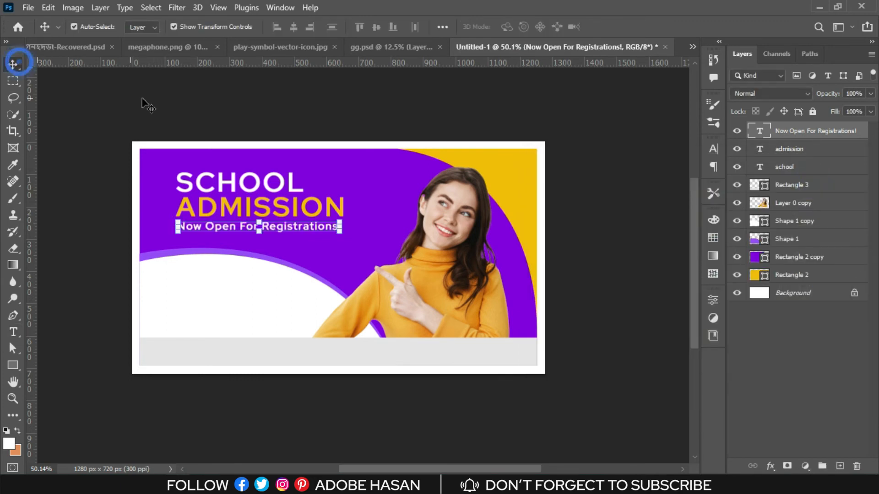
Change the font style of the "Now Open For Registrations!" line to Light Italic.
double_click(250, 227)
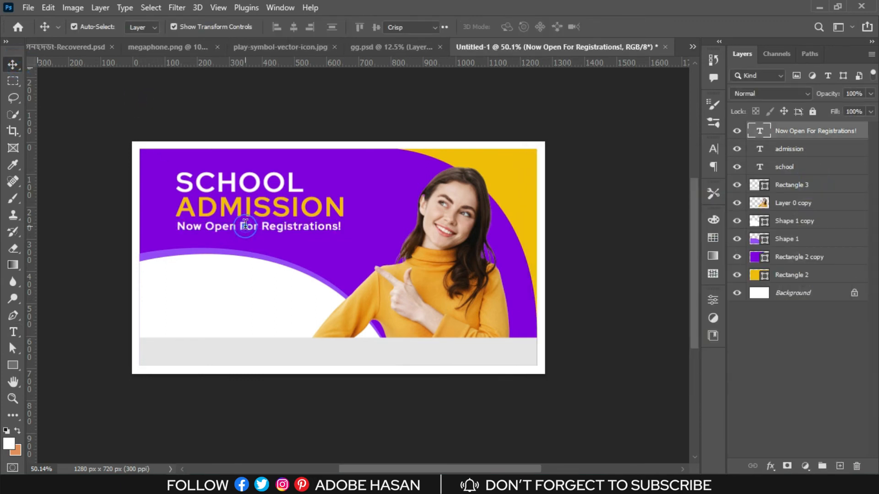
left_click(713, 145)
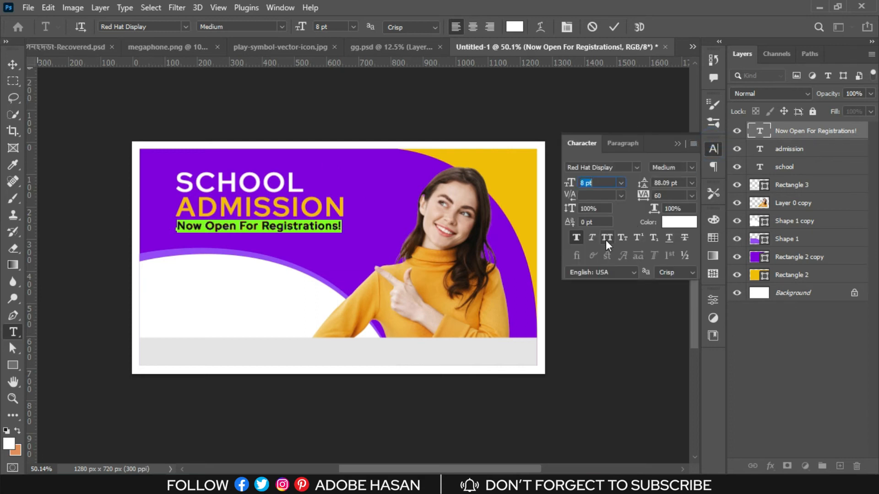
left_click(692, 168)
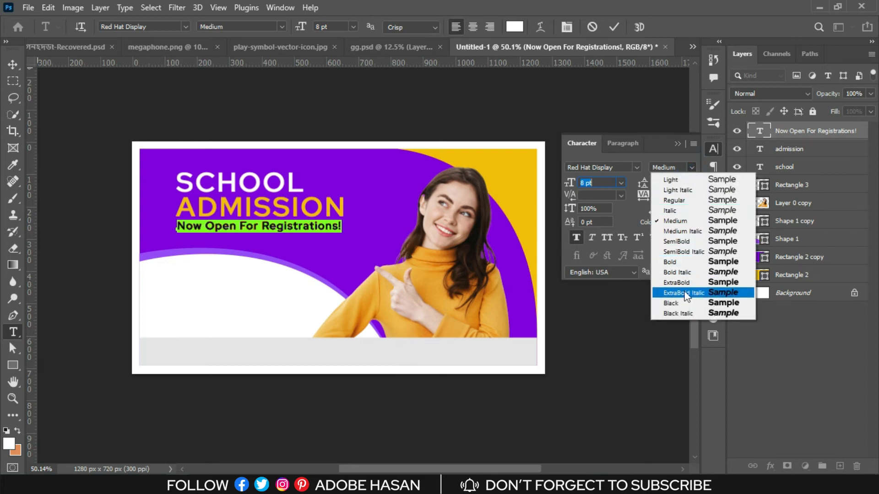
left_click(686, 190)
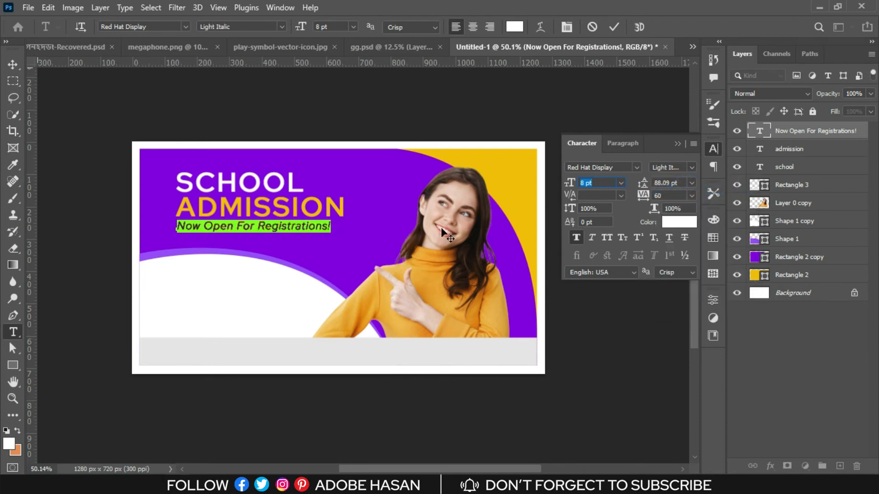
Enlarge the "Now Open For Registrations!" line to 9 pt and nudge it slightly down, flush with the headline's left edge.
left_click(341, 225)
left_click_drag(334, 226, 154, 227)
key("Up")
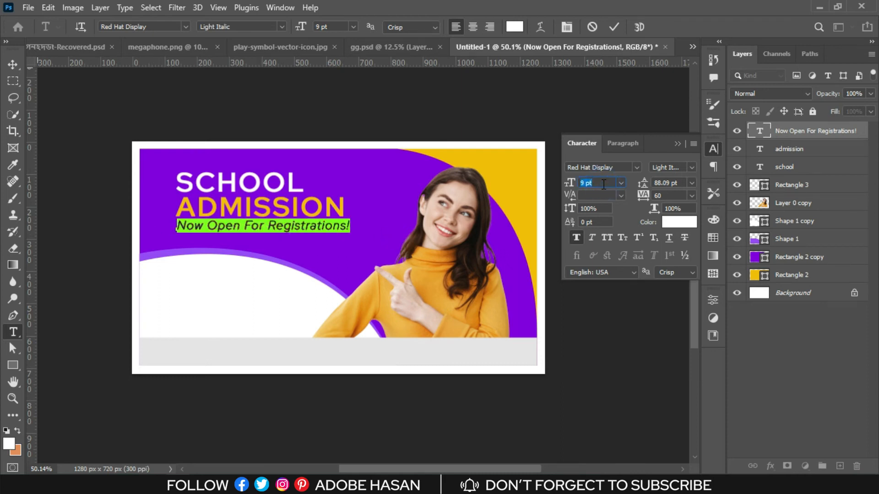
left_click(14, 64)
left_click(195, 101)
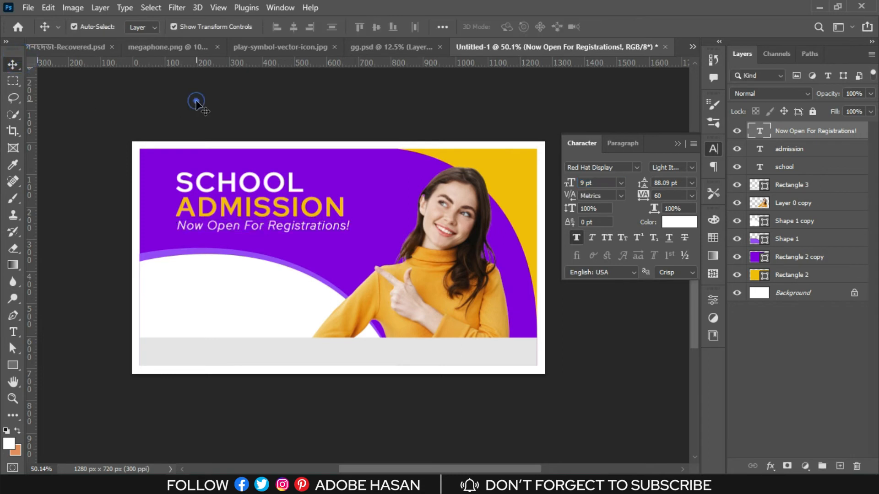
left_click(257, 224)
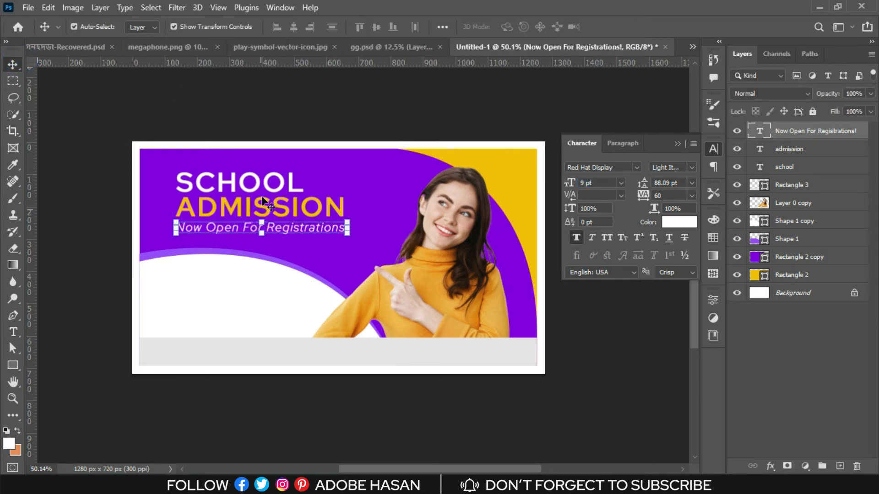
left_click(281, 116)
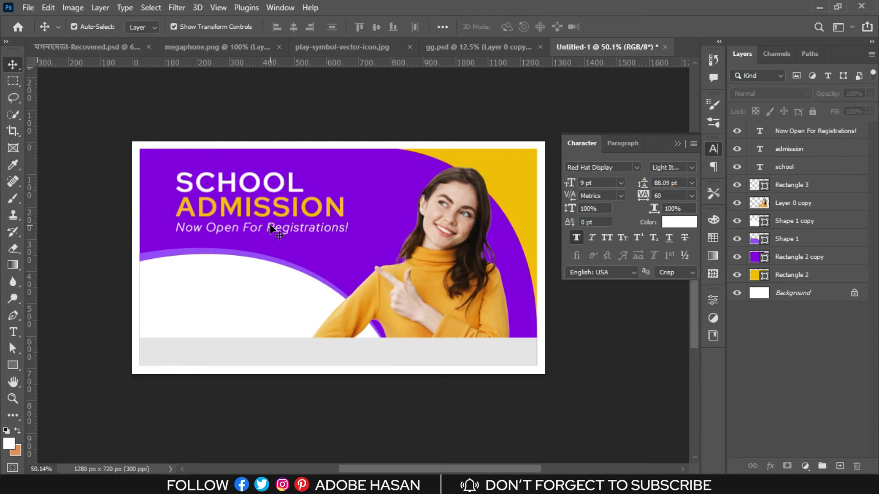
Draw a rectangle about 268 x 46 px in the white curved area and fill it with the design's golden yellow.
left_click(13, 365)
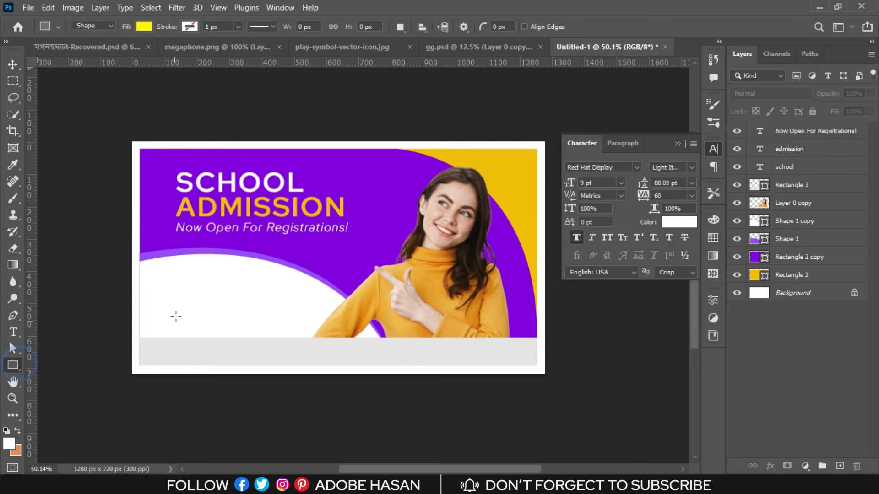
left_click_drag(177, 283, 220, 296)
left_click(564, 238)
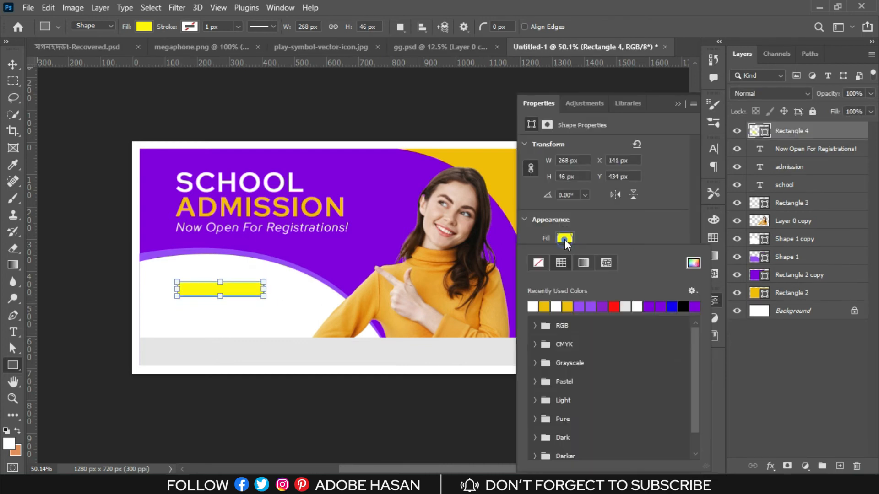
left_click(544, 307)
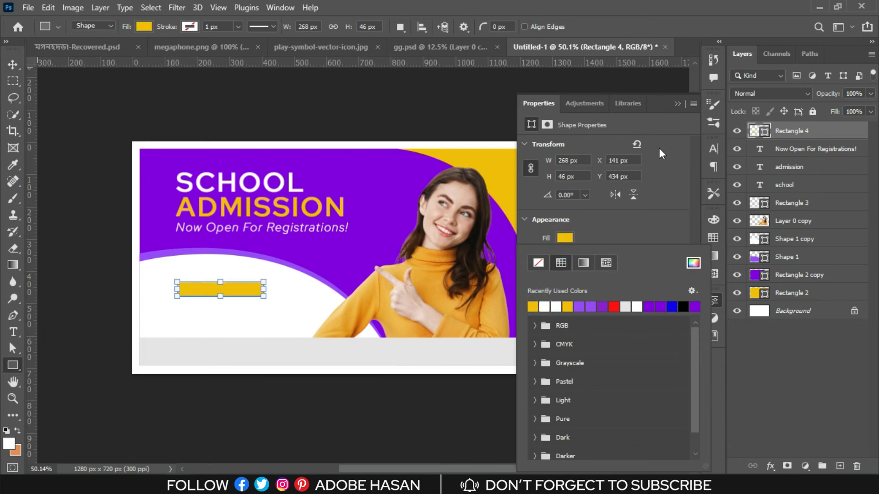
left_click(681, 105)
Stretch the yellow rectangle to about 56 px high and round all its corners to 28 px.
left_click_drag(220, 296, 221, 300)
left_click(713, 302)
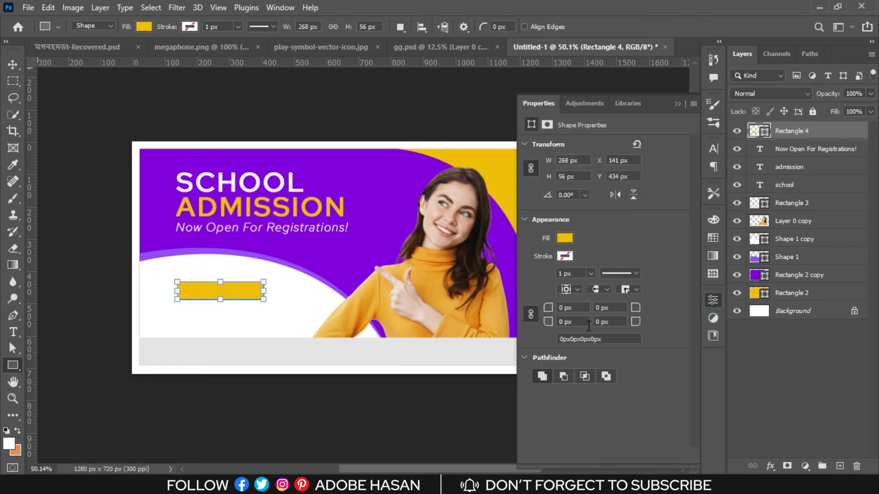
left_click_drag(555, 312, 687, 133)
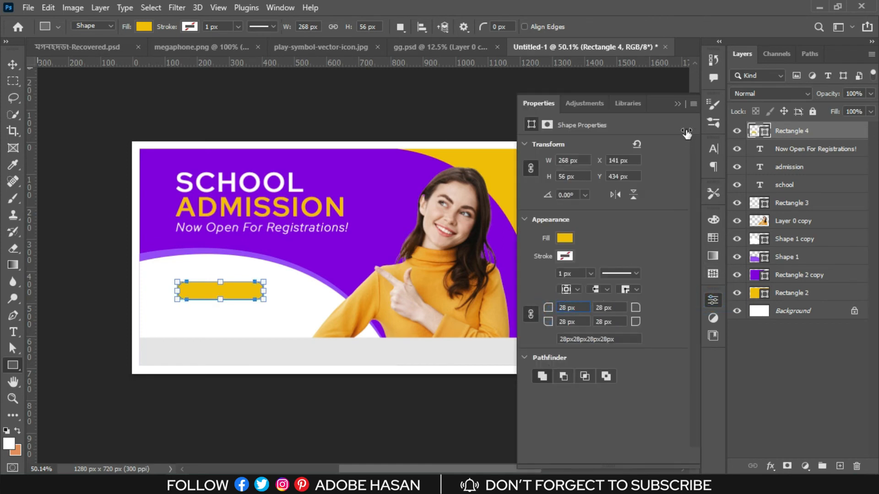
left_click(678, 104)
left_click(13, 64)
left_click(185, 87)
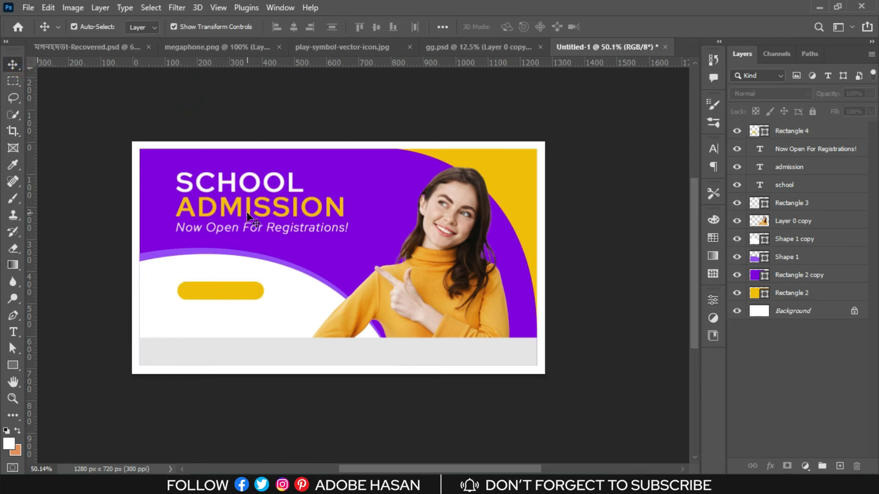
Duplicate the SCHOOL text straight down to just above the yellow rounded bar.
left_click(233, 180)
left_click_drag(234, 182, 238, 251)
key("super")
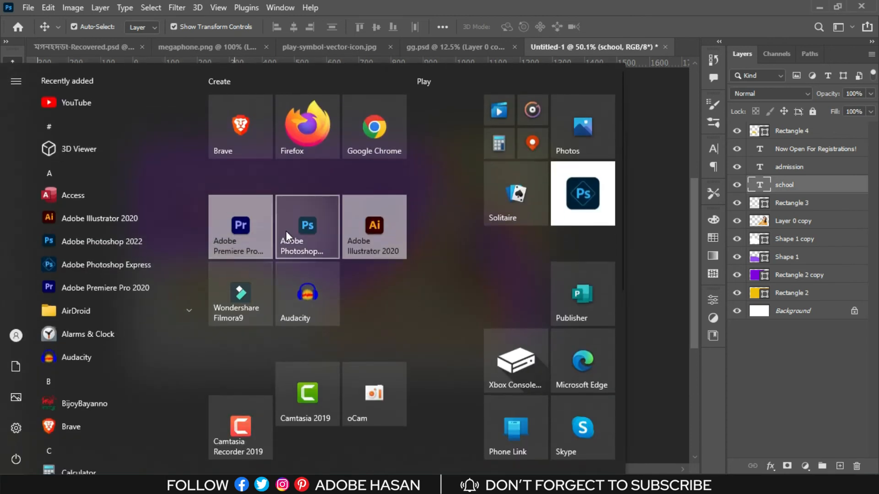
left_click(287, 232)
left_click_drag(260, 182, 260, 258)
Recolor the duplicated SCHOOL text dark grey (#252525) and replace its wording with SUBSCRIBE.
double_click(260, 256)
left_click(514, 27)
left_click_drag(575, 236, 529, 330)
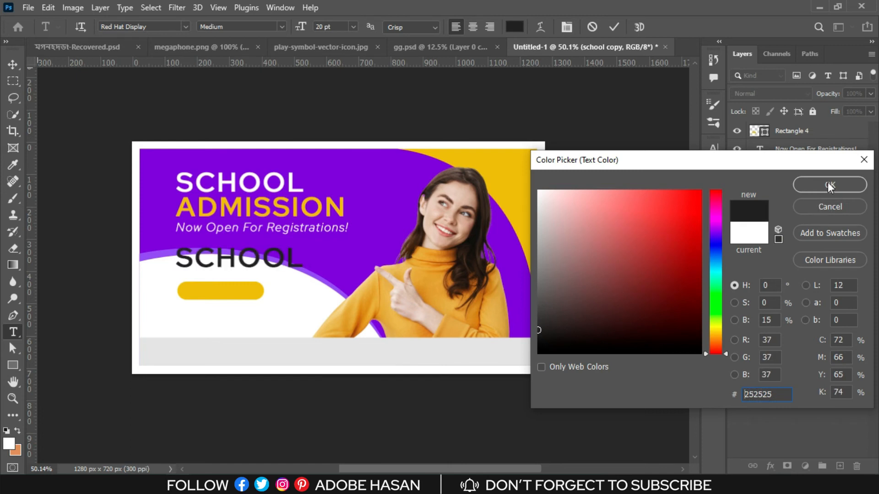
left_click(830, 185)
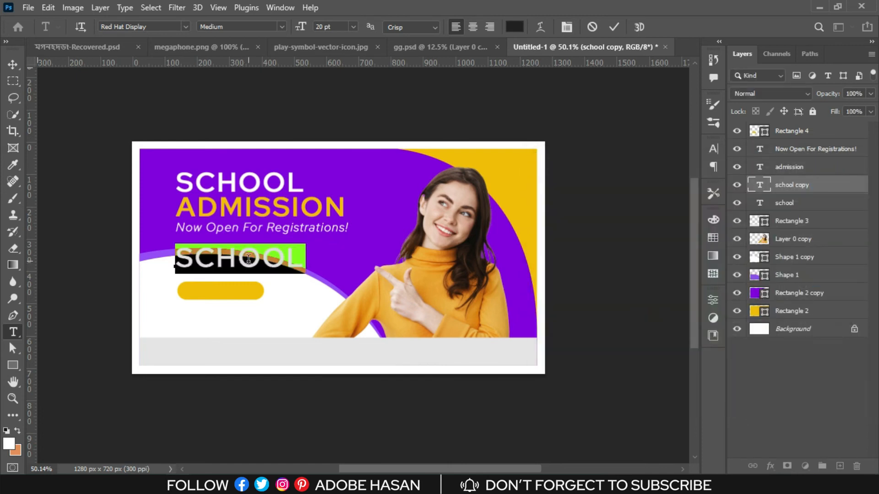
type("SUB")
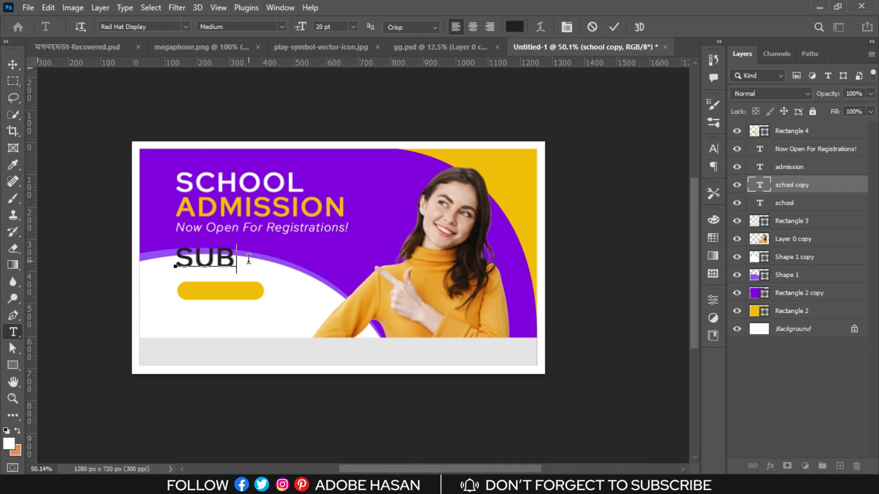
type("SCRIBE")
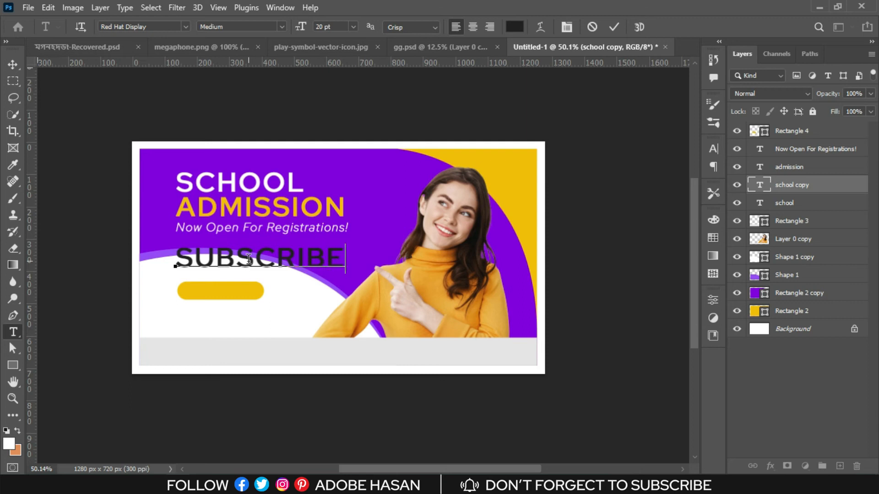
Reduce the letters SUBSCRIB of the SUBSCRIBE text to 7 pt.
left_click_drag(326, 259, 138, 259)
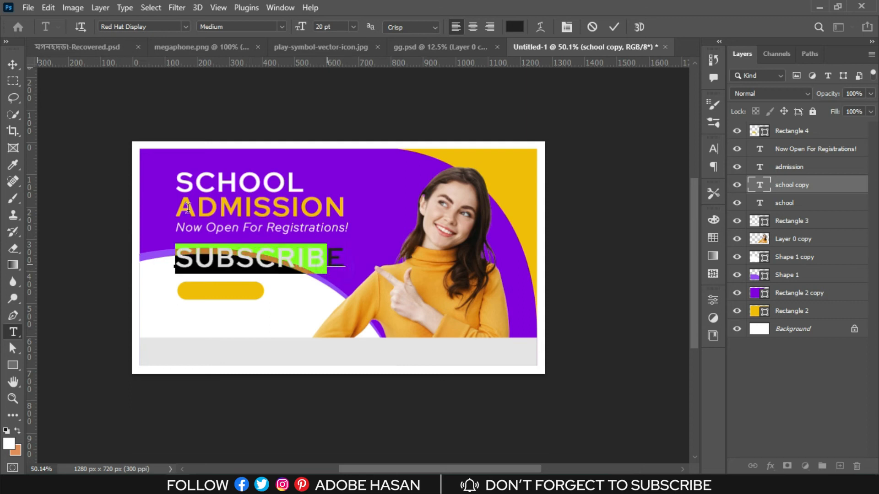
left_click(342, 26)
key("Down")
key("Down")
key("Down")
key("Down")
key("Down")
key("Down")
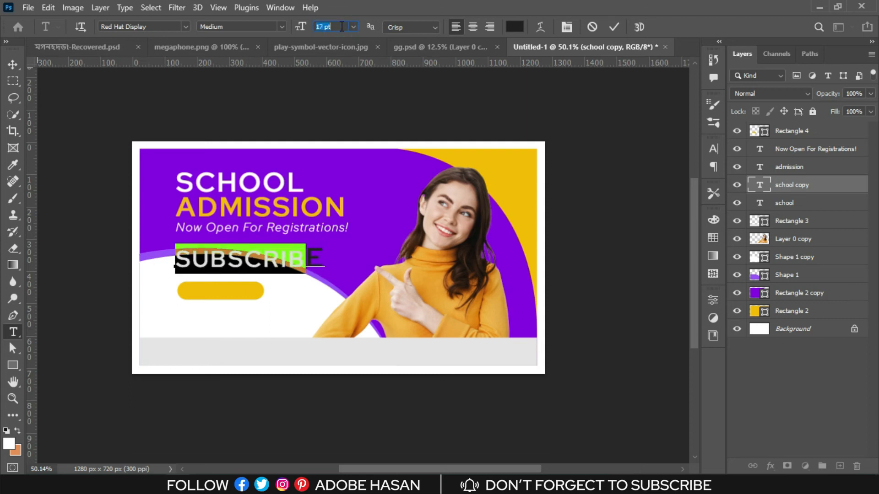
key("Down")
key("Down")
key("Down")
key("Down")
key("Down")
key("Down")
key("Down")
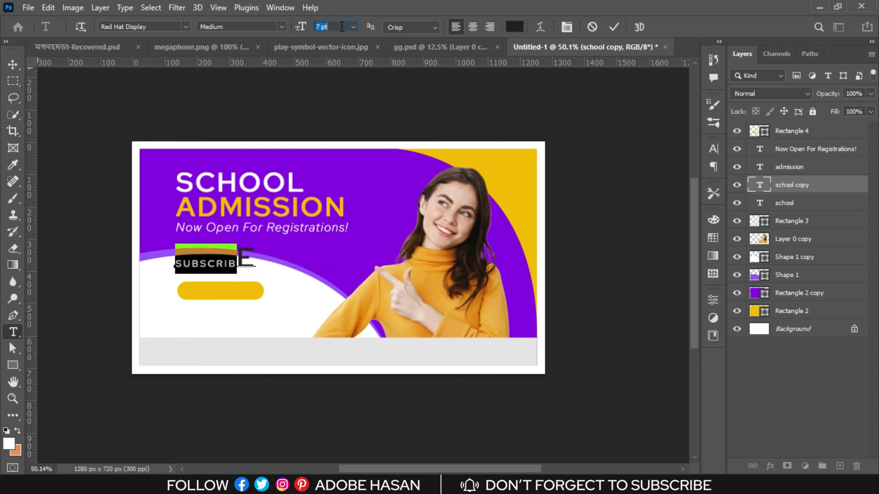
left_click(12, 64)
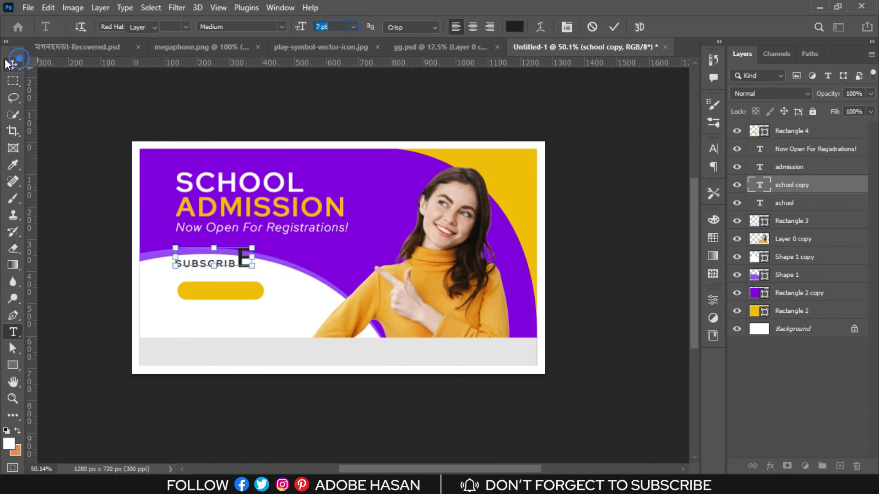
Set the oversized final E of the SUBSCRIBE text to 7 pt.
left_click(236, 115)
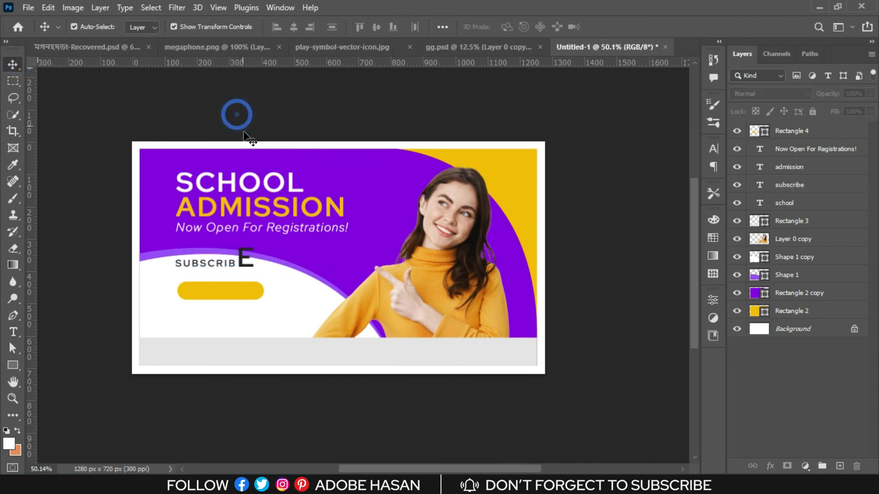
left_click(248, 269)
key("ctrl+t")
key("Return")
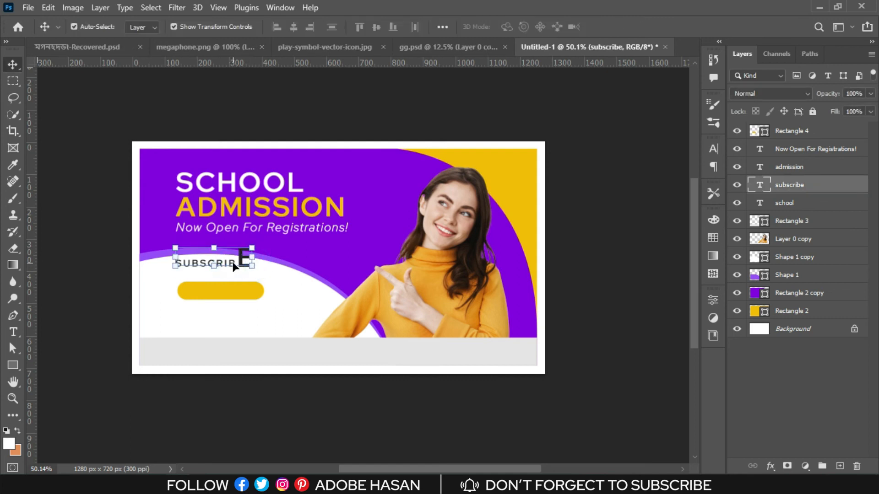
double_click(232, 261)
left_click_drag(238, 260, 222, 260)
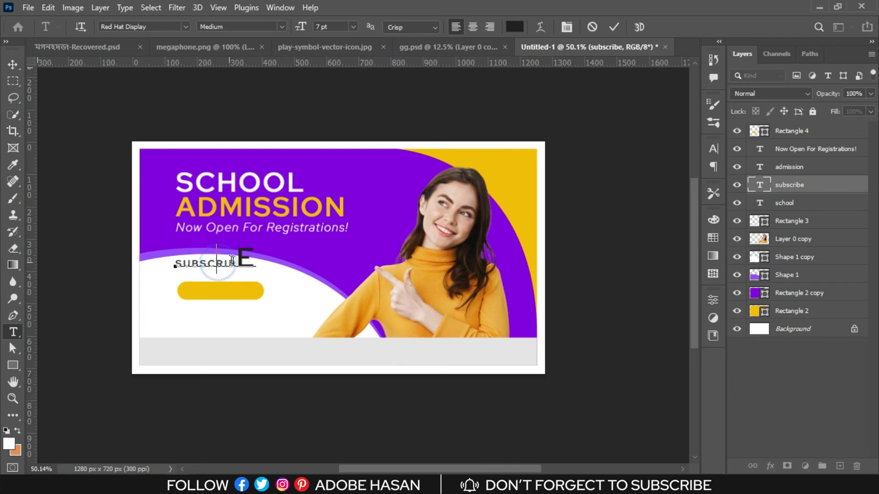
left_click_drag(250, 259, 241, 258)
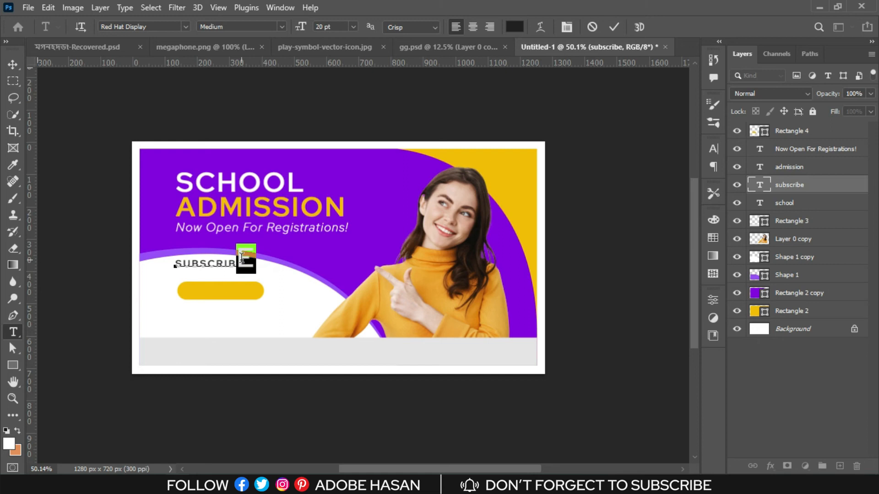
type("7")
key("Return")
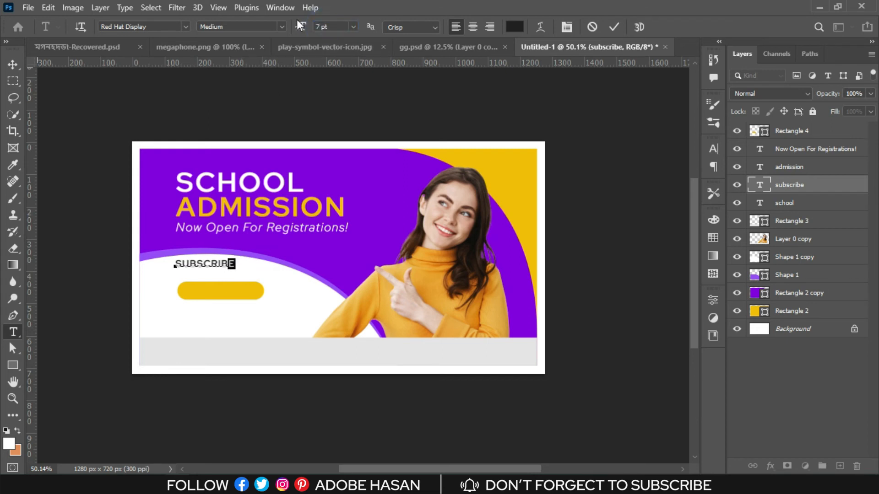
Move the SUBSCRIBE text onto the yellow rounded bar and bring its layer above the bar's layer.
left_click(13, 65)
left_click_drag(226, 284, 226, 287)
left_click_drag(809, 189, 814, 122)
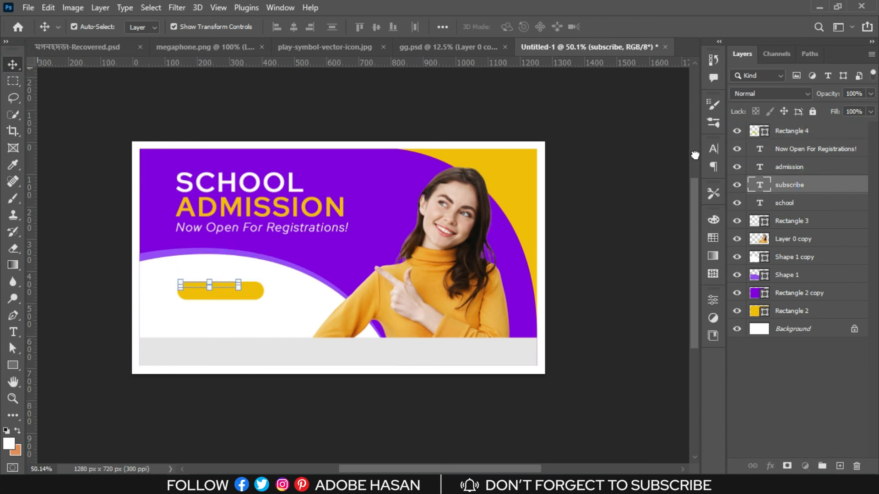
left_click_drag(814, 189, 817, 125)
left_click(230, 287)
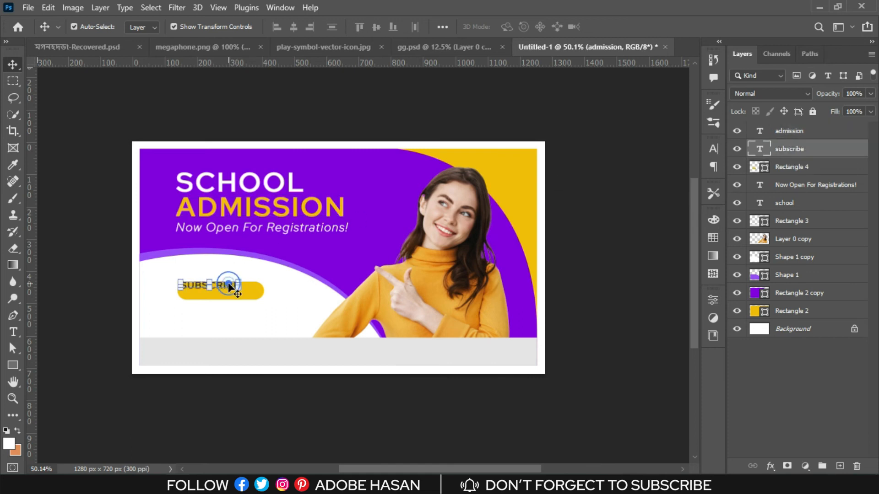
Center the SUBSCRIBE text inside the yellow rounded bar.
scroll(177, 304, "up", 3)
scroll(180, 305, "up", 2)
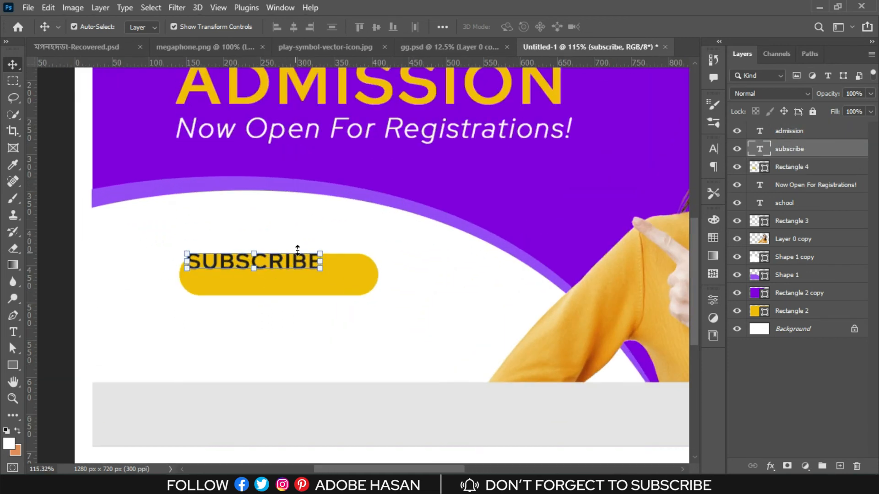
left_click_drag(283, 264, 309, 280)
scroll(245, 300, "down", 2)
left_click(88, 292)
scroll(220, 389, "down", 1)
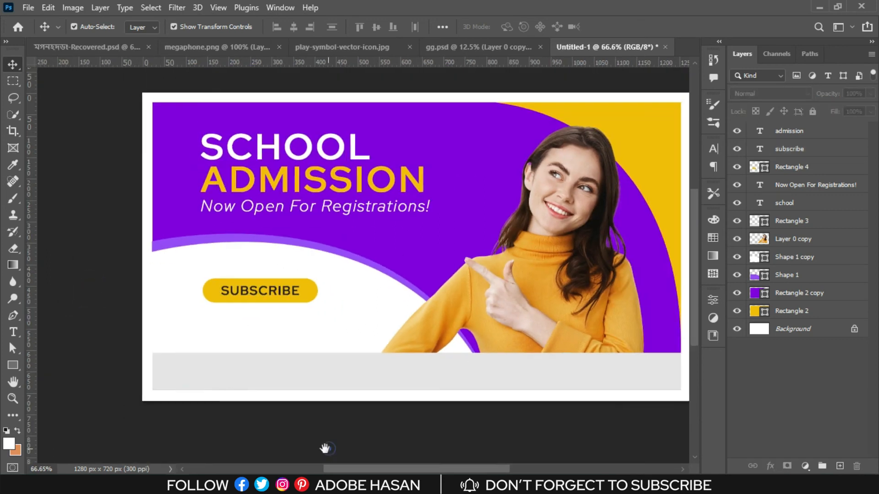
In the recovered PSD document, lock the photo, grey bar and curved shape layers behind the social media row.
left_click(87, 46)
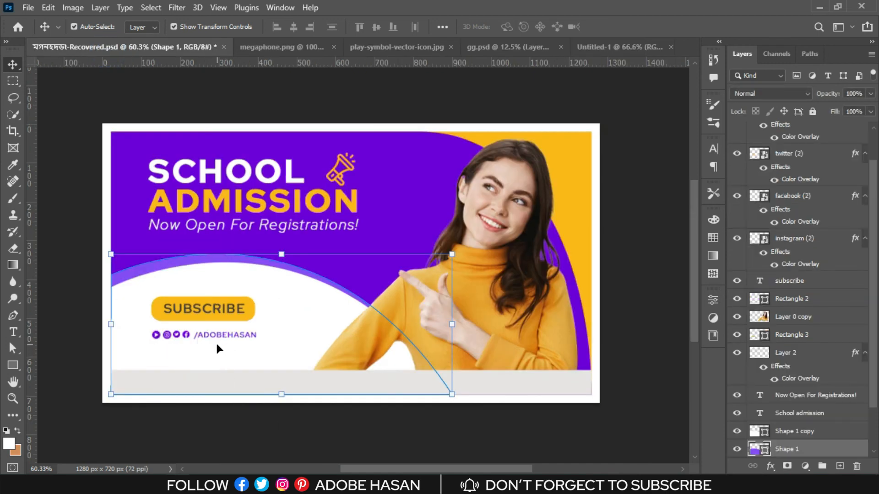
left_click(196, 424)
left_click_drag(167, 427, 356, 350)
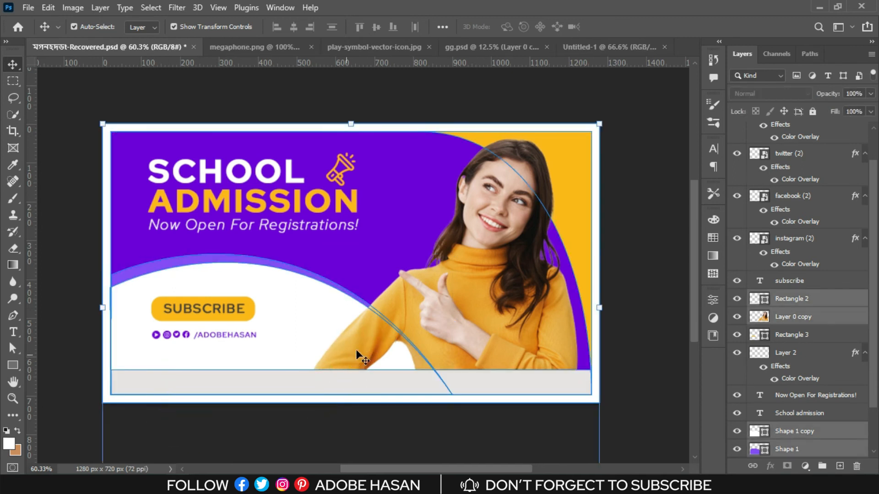
left_click(811, 112)
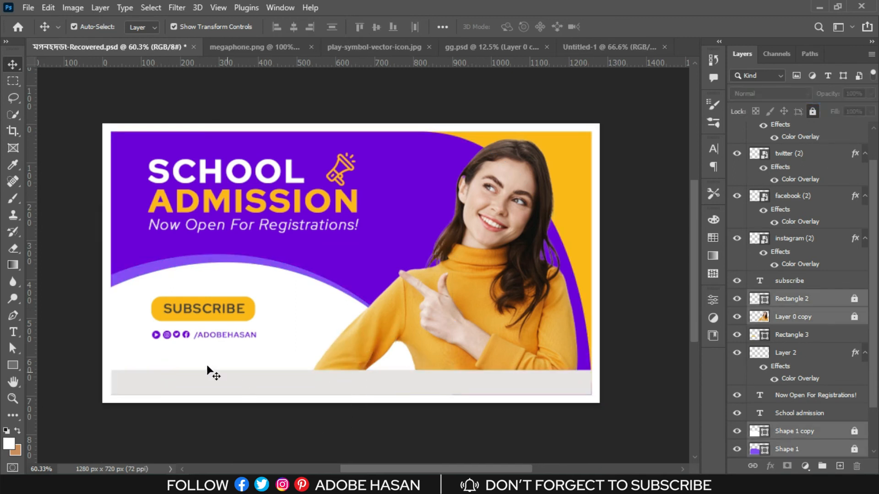
Copy the social media icons and handle from the recovered PSD into Untitled-1, directly below the SUBSCRIBE button.
left_click_drag(142, 349, 272, 319)
key("ctrl+t")
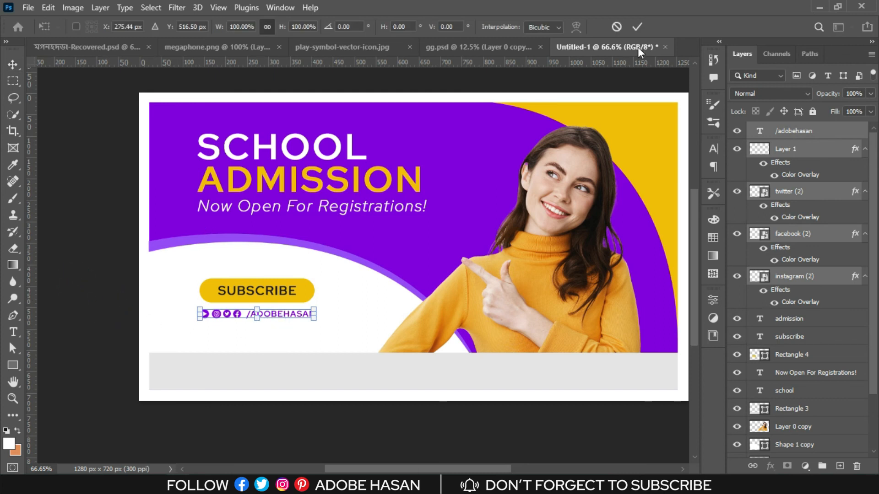
left_click(638, 27)
Lock the layers of the grey bottom bar and the white curved shape in Untitled-1.
left_click_drag(47, 327, 245, 412)
left_click(813, 111)
left_click(83, 266)
Place a vertical guide at the headline's left edge and nudge the SUBSCRIBE button and social media row left to it.
left_click_drag(35, 185, 195, 174)
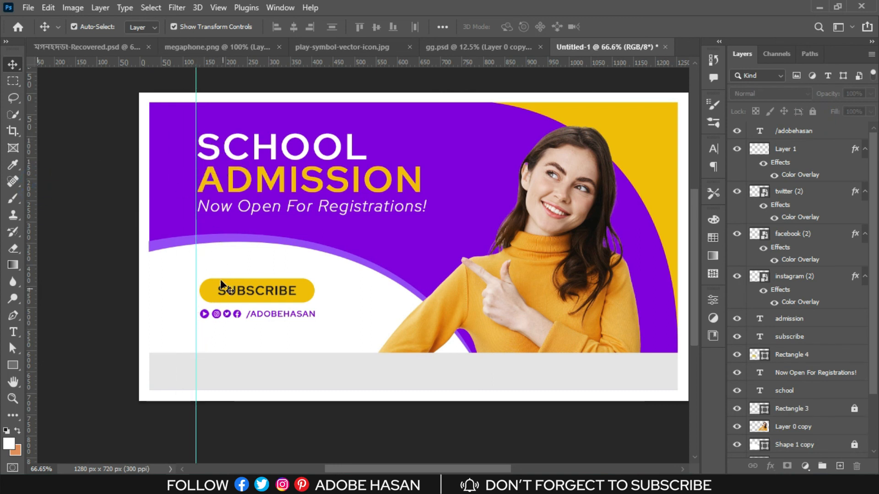
left_click_drag(203, 267, 326, 320)
key("Left")
key("Left")
key("Left")
key("Left")
key("Left")
key("Left")
key("Left")
key("Left")
key("Left")
key("Left")
key("Left")
key("Left")
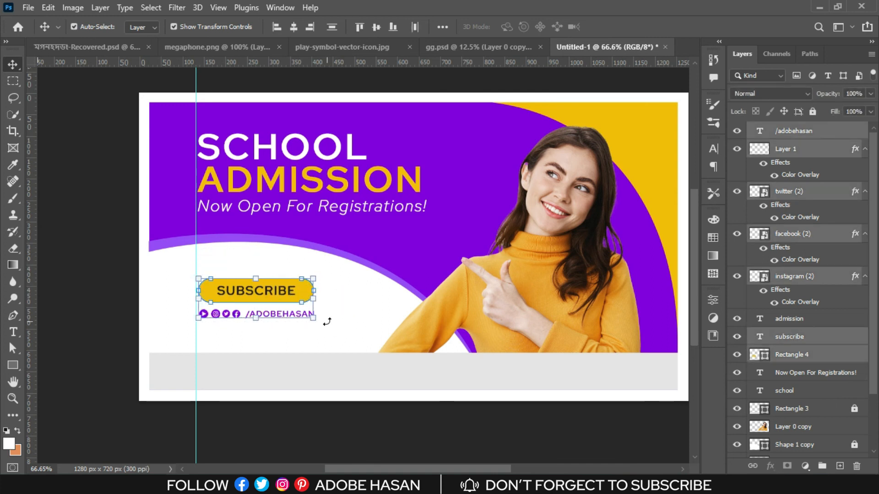
key("ctrl")
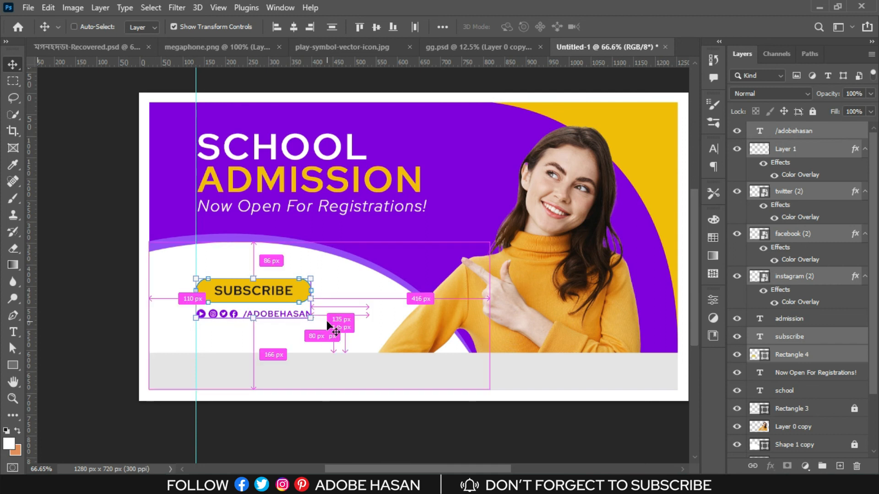
left_click(110, 287)
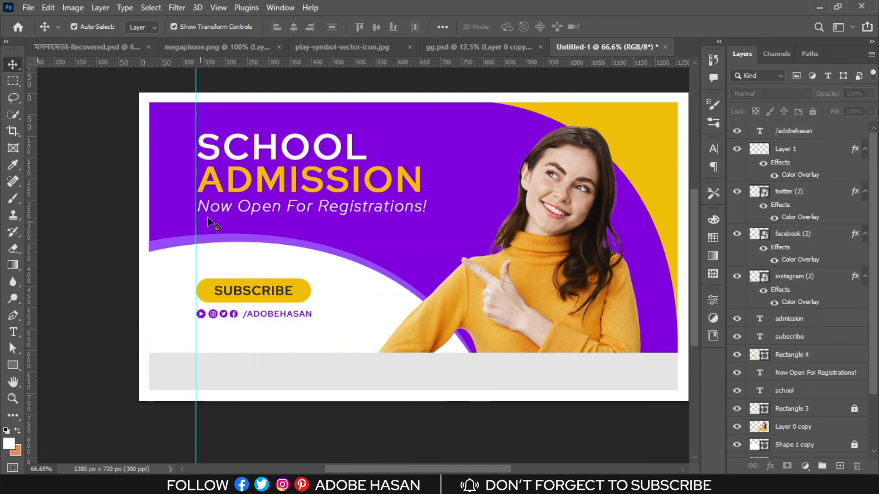
Remove the vertical guide from the canvas.
left_click_drag(197, 227, 29, 226)
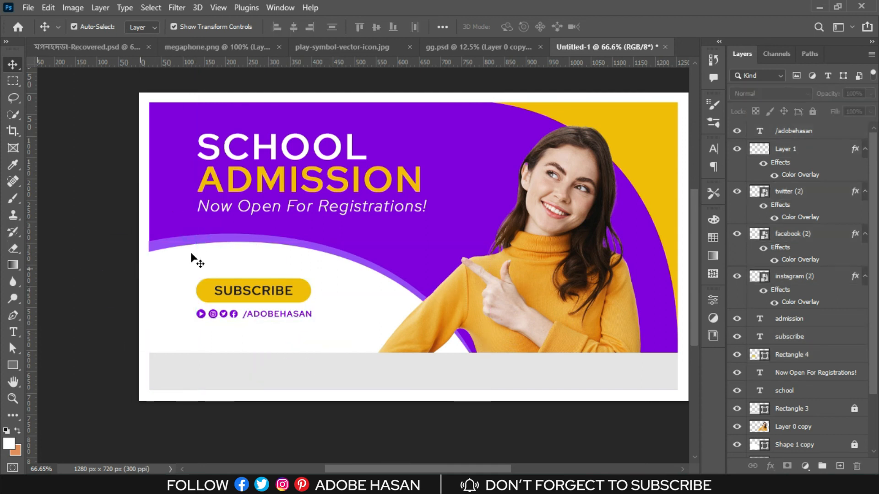
scroll(294, 430, "down", 2)
left_click_drag(385, 401, 336, 435)
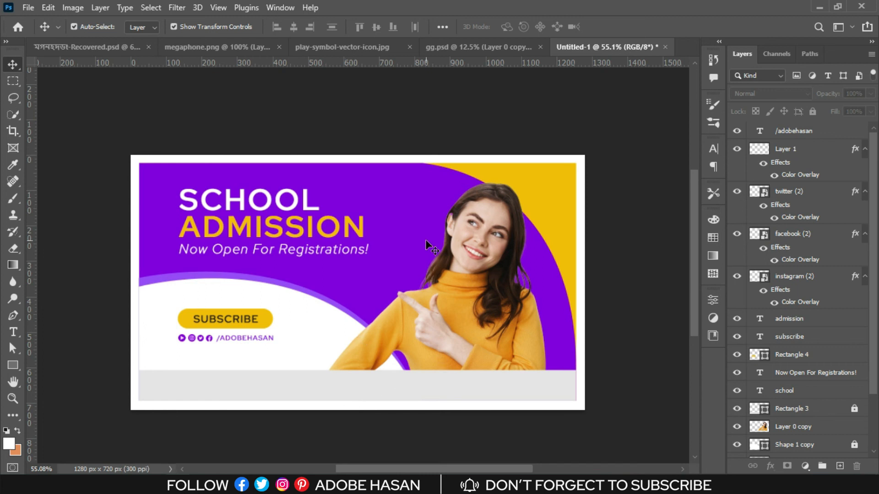
Copy the megaphone icon from megaphone.png into Untitled-1, scaled down and placed just right of the word SCHOOL.
left_click(348, 47)
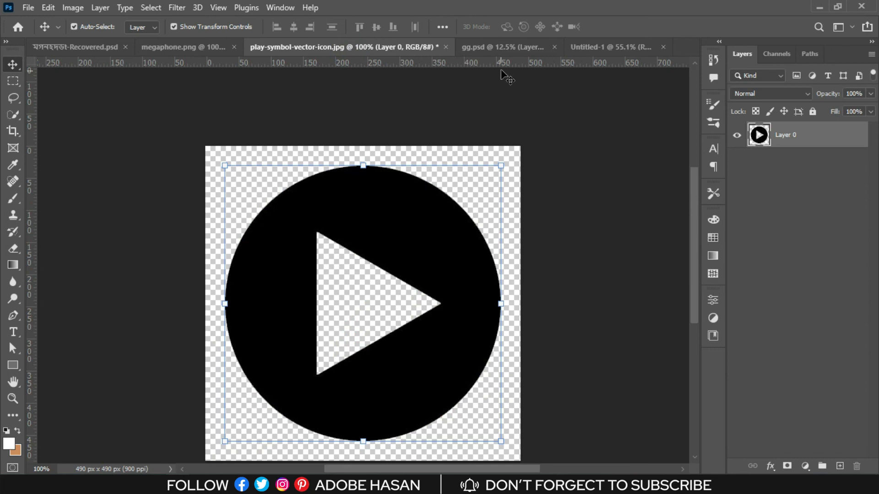
left_click(497, 48)
left_click(236, 47)
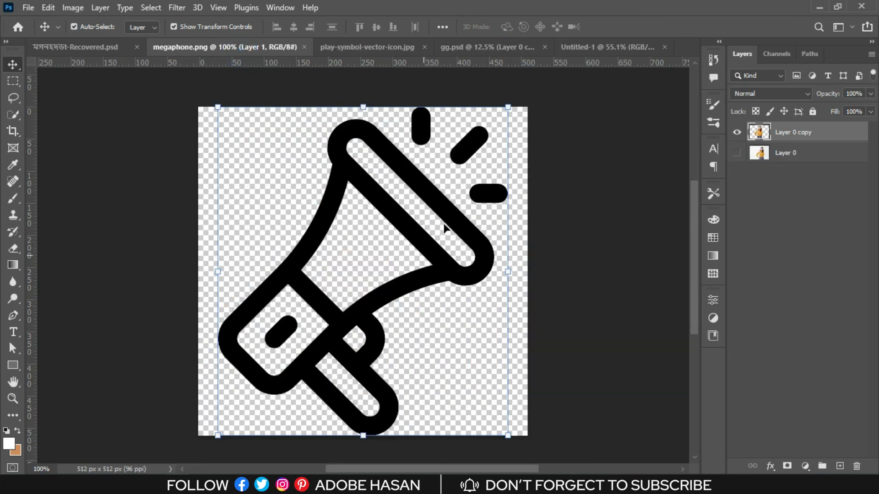
left_click_drag(407, 223, 608, 46)
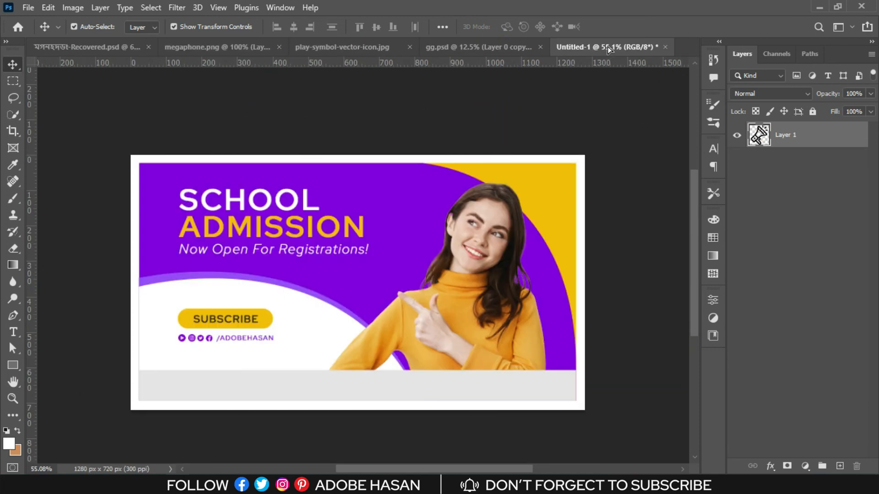
left_click_drag(417, 223, 411, 222)
key("ctrl+t")
left_click_drag(506, 221, 345, 192)
left_click(638, 27)
Apply a Color Overlay to the megaphone icon in yellow #e4bc00, sampled from the yellow background shape.
left_click(838, 132)
double_click(839, 137)
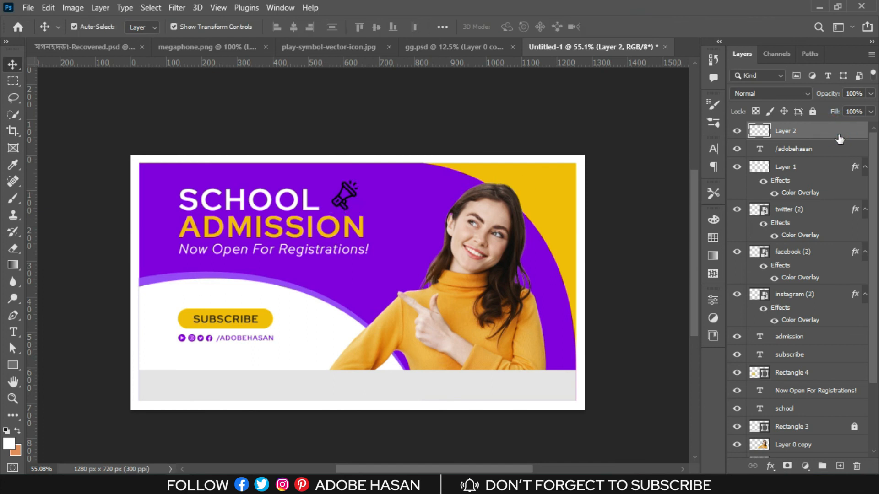
left_click_drag(504, 166, 636, 136)
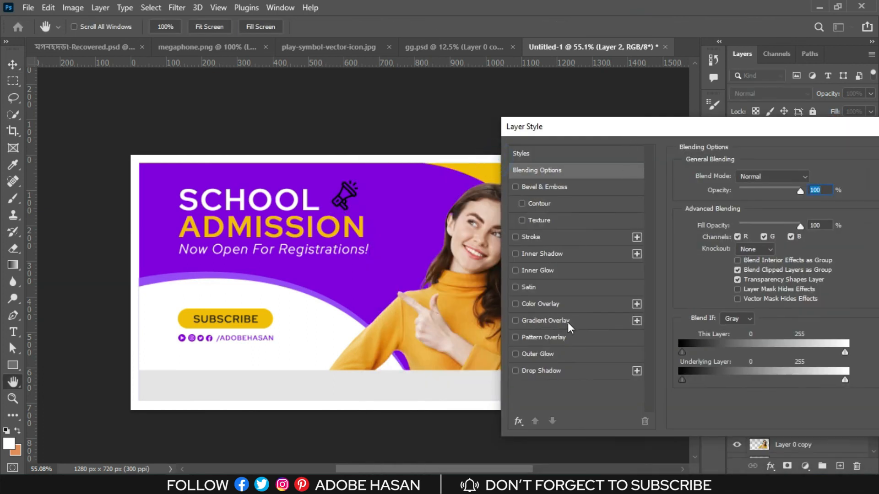
left_click(546, 306)
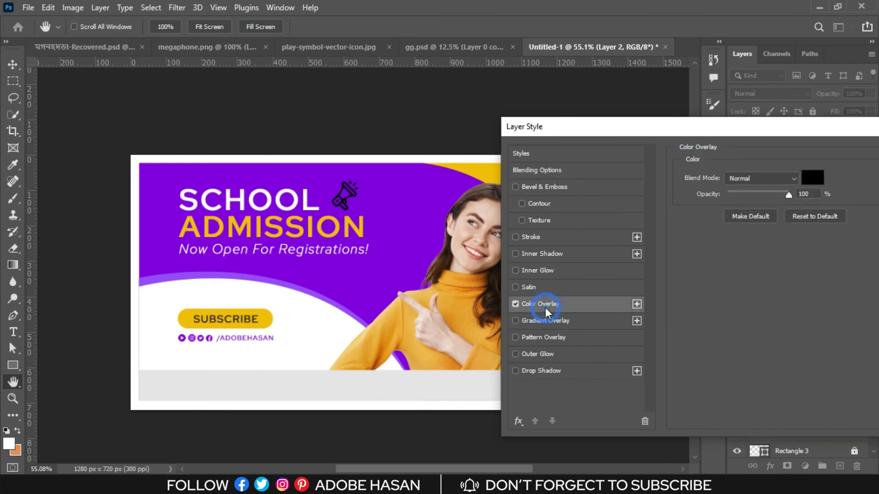
left_click(812, 182)
left_click(485, 172)
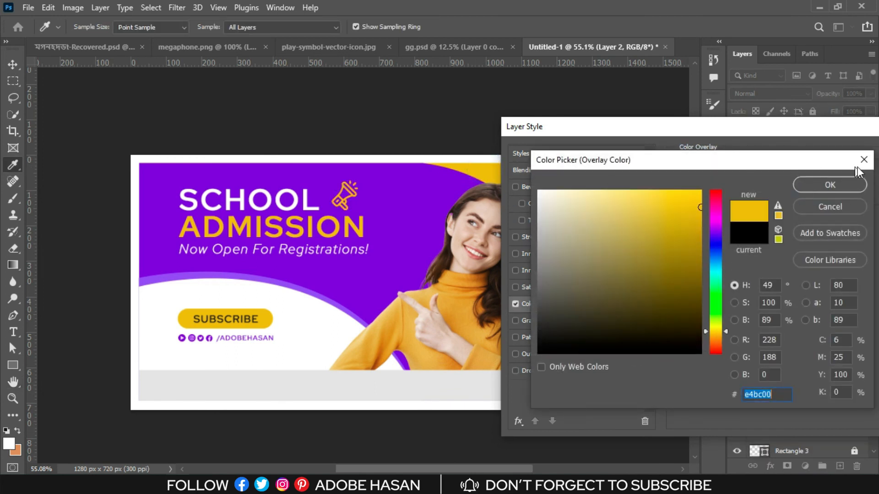
left_click(844, 182)
left_click_drag(821, 134, 657, 146)
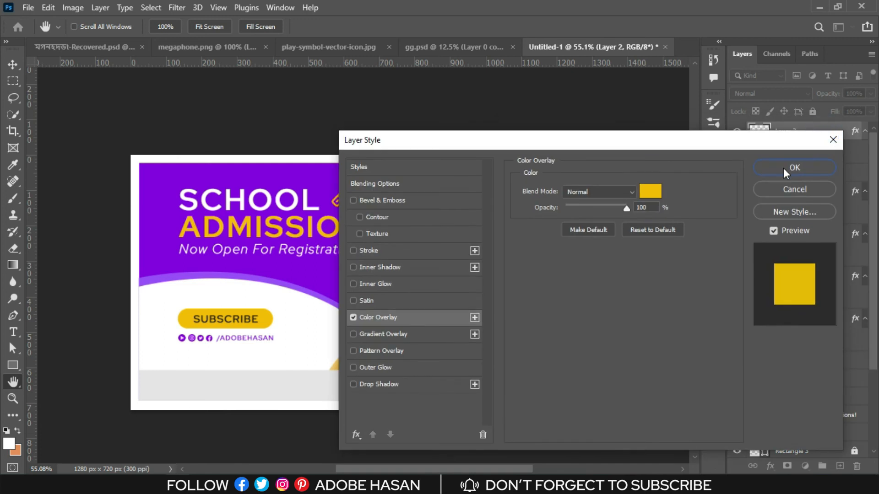
left_click(795, 167)
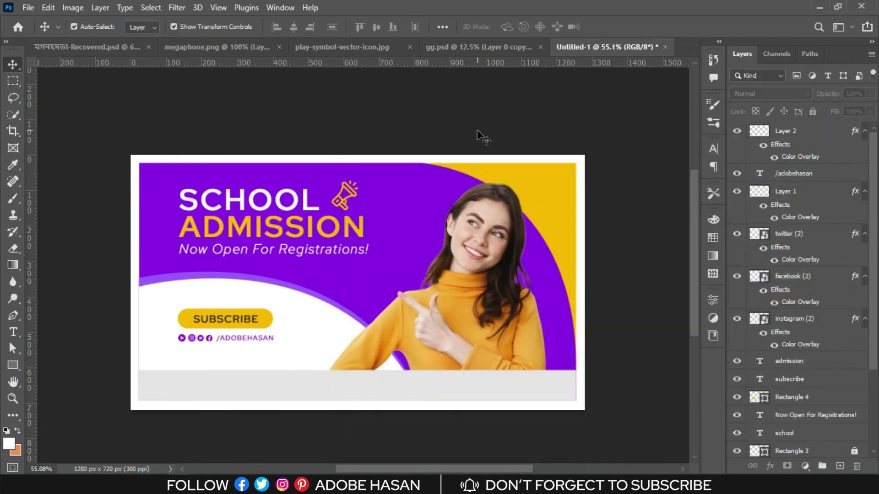
Save the document as a Photoshop PSD file named Youtube in the Music folder, accepting the format options.
left_click(28, 7)
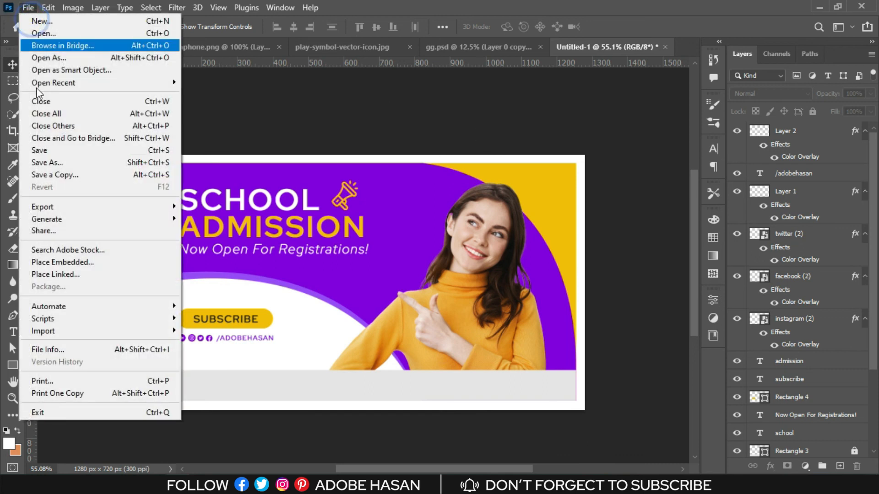
left_click(48, 166)
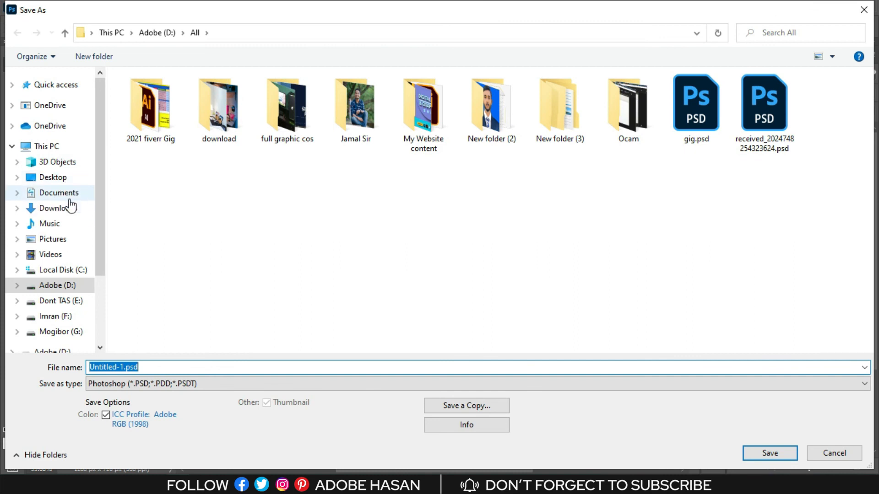
left_click(54, 225)
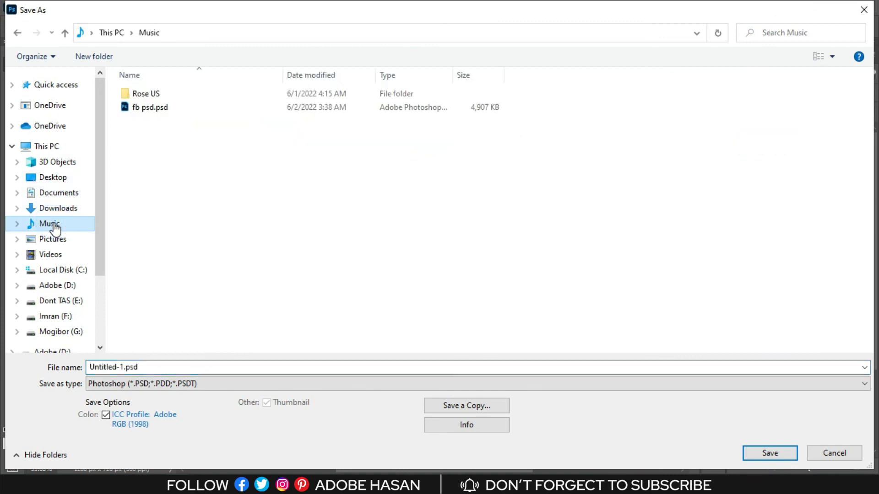
double_click(124, 364)
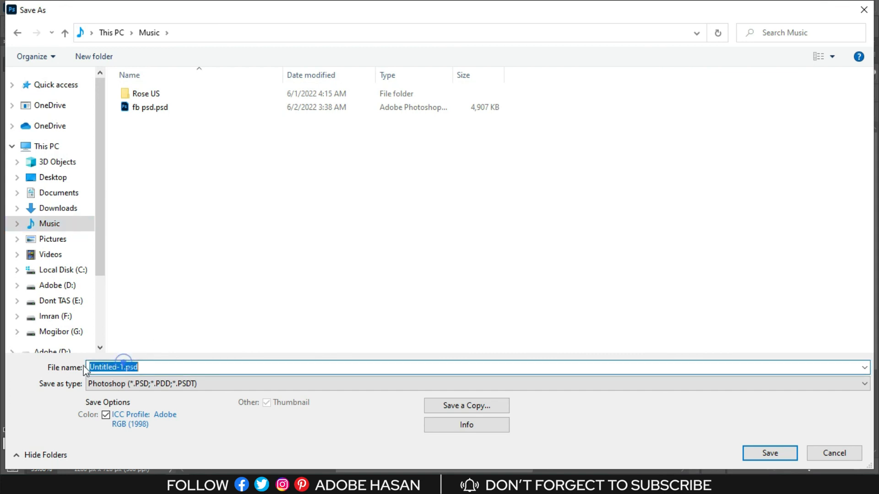
left_click(163, 364)
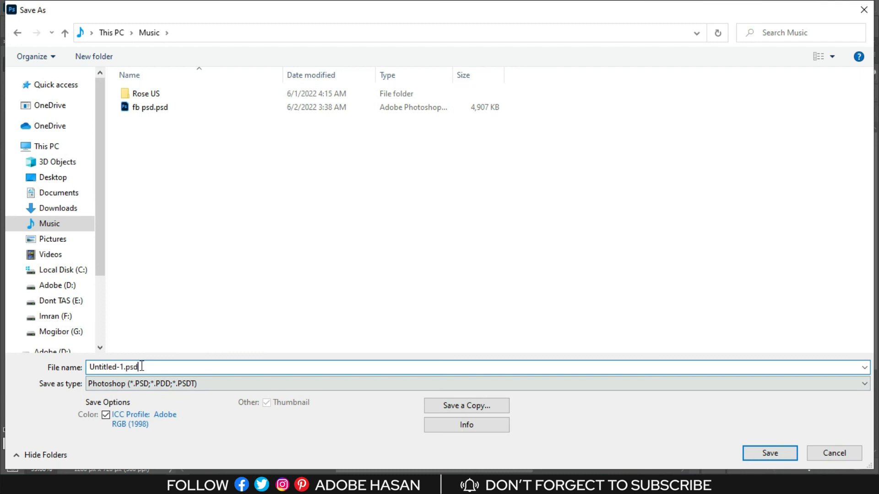
left_click_drag(122, 366, 19, 366)
type("Youtube")
key("Return")
left_click(581, 126)
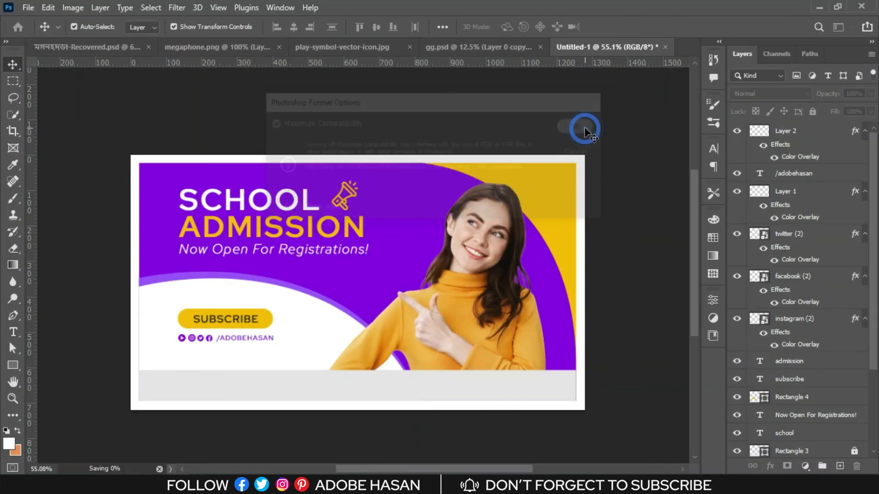
left_click(27, 9)
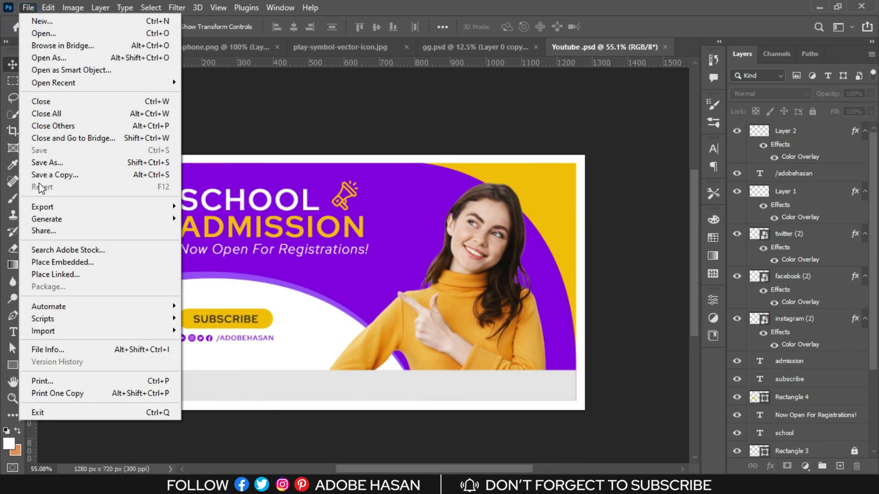
mouse_move(63, 205)
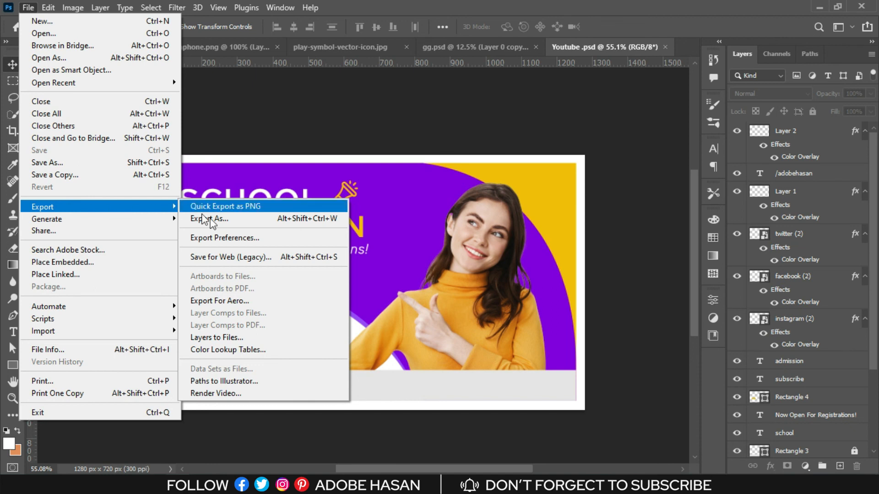
left_click(238, 259)
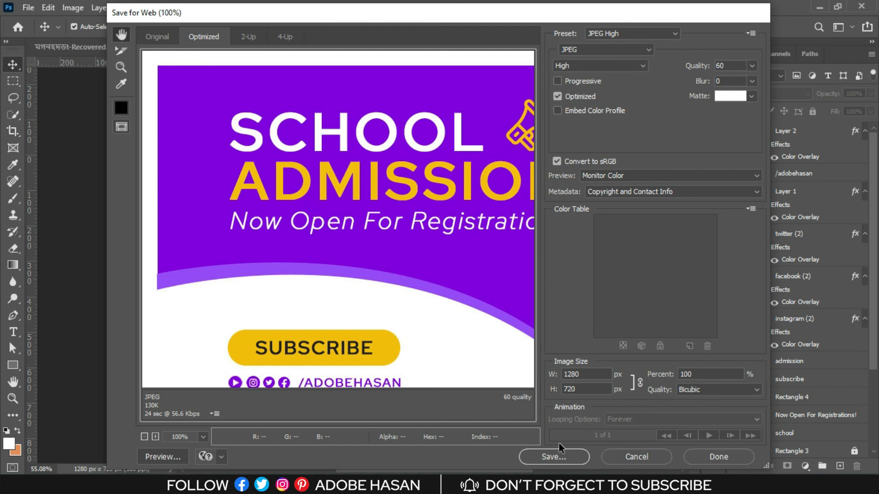
left_click(555, 457)
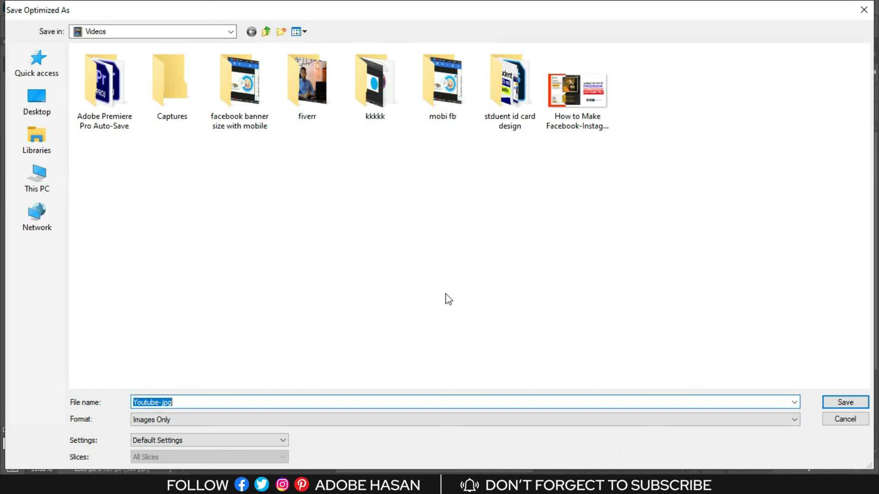
left_click(842, 419)
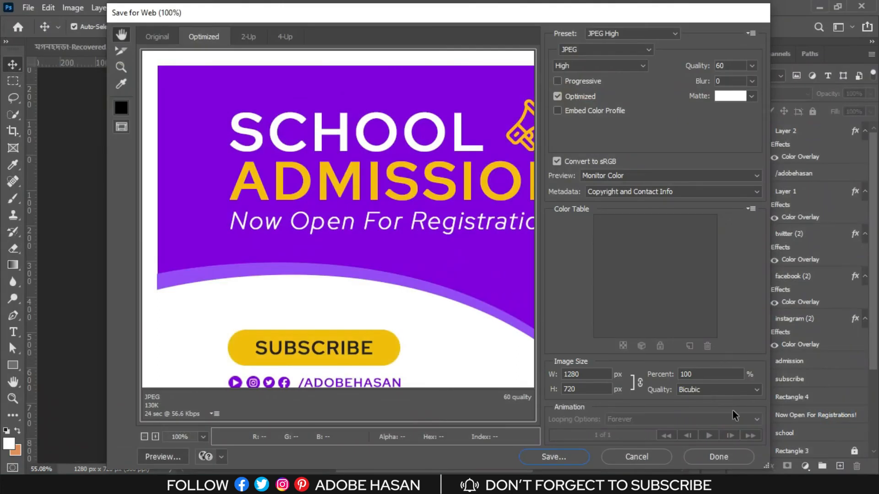
left_click(636, 456)
left_click(608, 296)
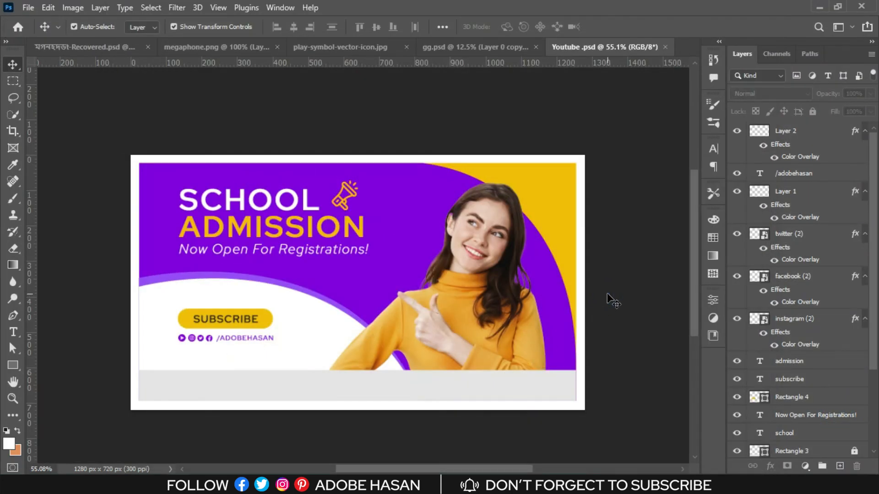